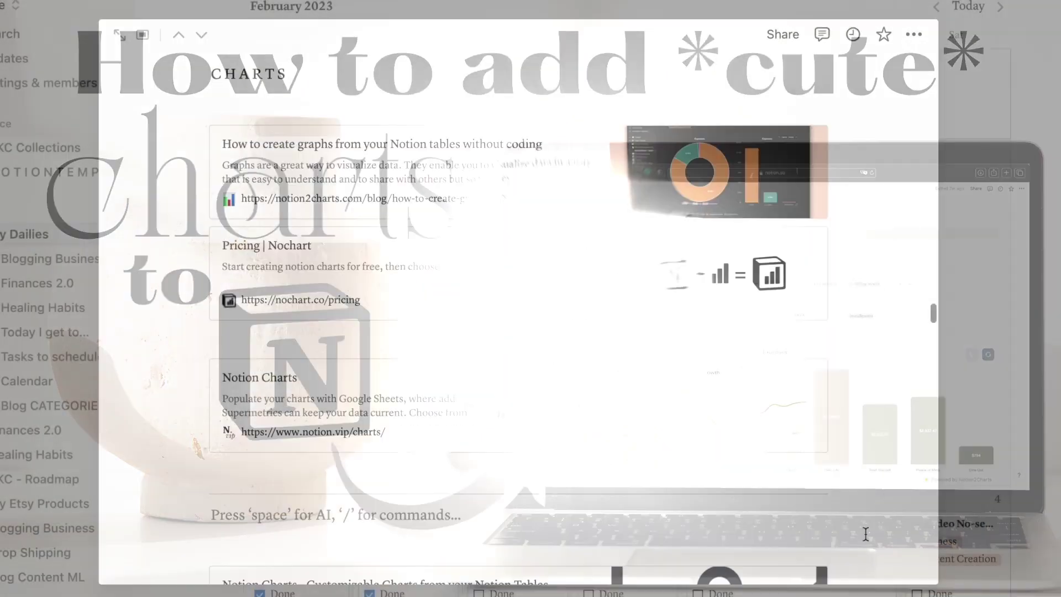
Paste a custom hex colour into the chart's colour palette.
scroll(866, 533, "down", 1)
scroll(865, 534, "down", 4)
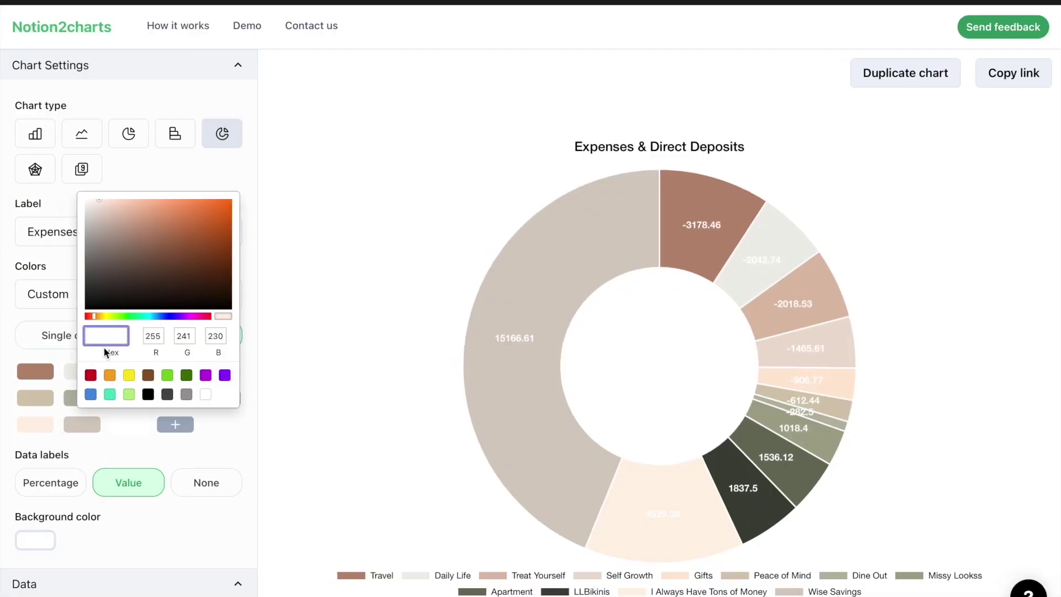
type("#FFF1E6")
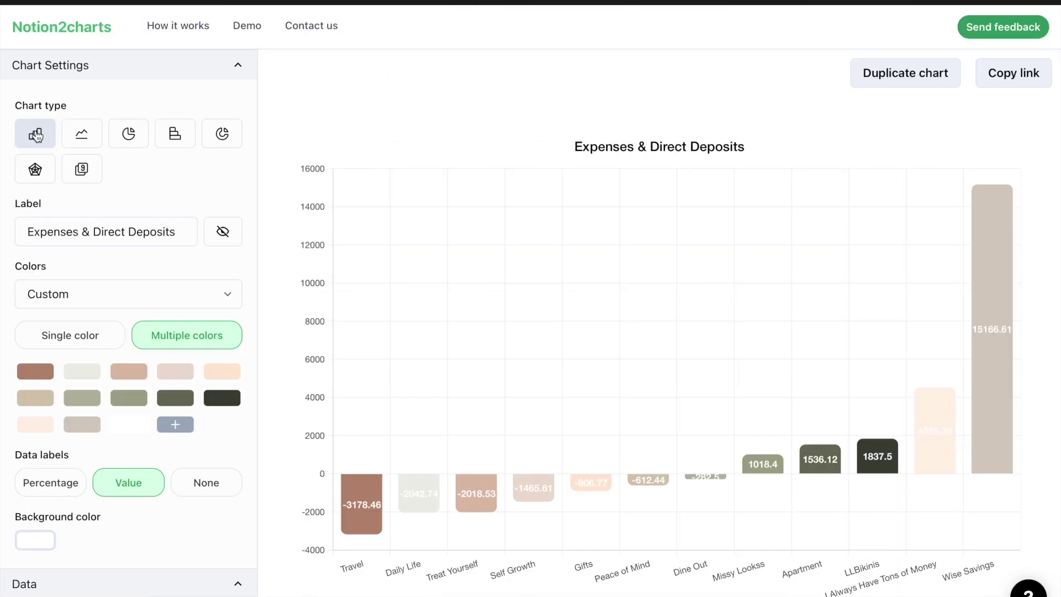
Preview the chart as line and pie, then make it a horizontal bar chart.
left_click(83, 135)
left_click(132, 143)
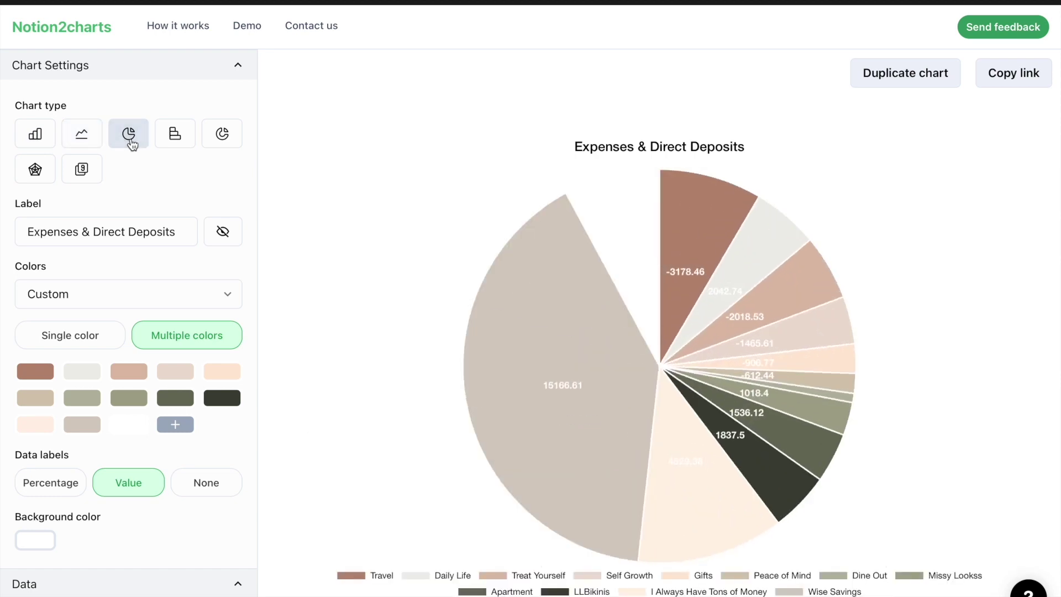
left_click(176, 136)
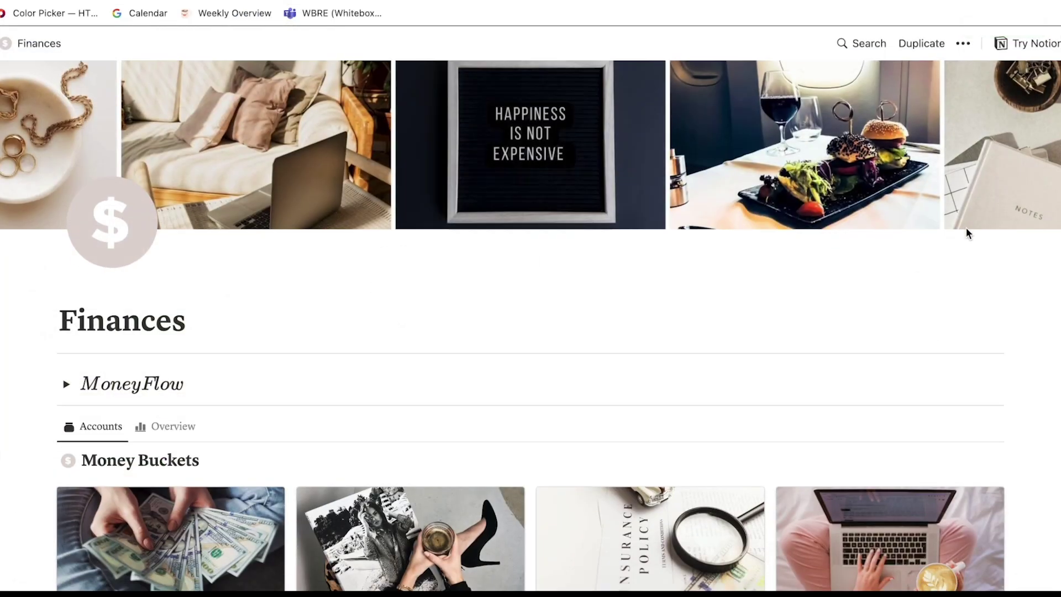
Expand the MoneyFlow toggle to reveal the Expenses table.
scroll(966, 228, "down", 3)
scroll(966, 227, "up", 3)
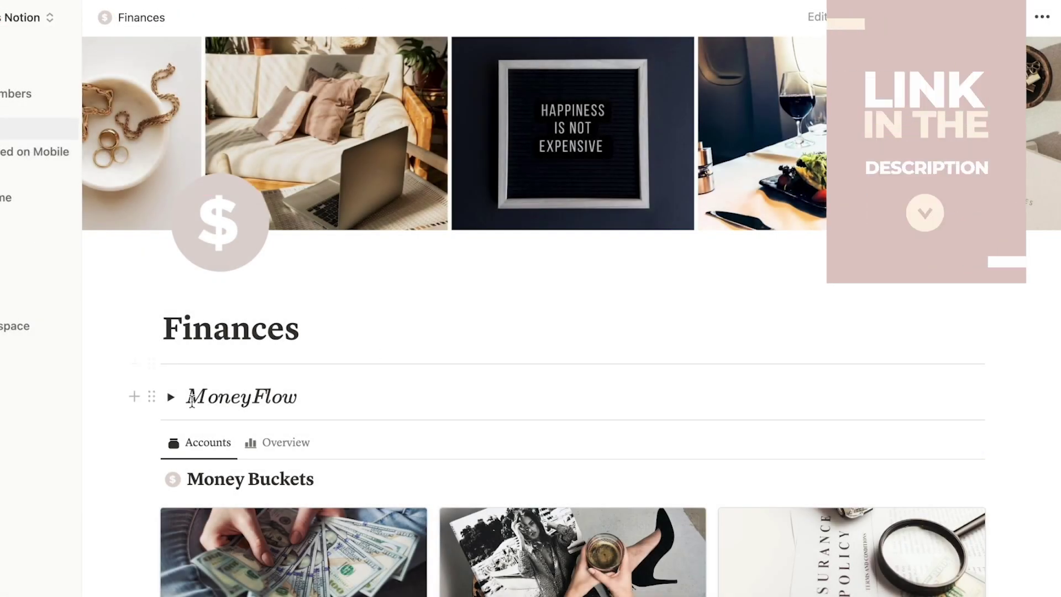
left_click(170, 397)
scroll(1011, 386, "down", 7)
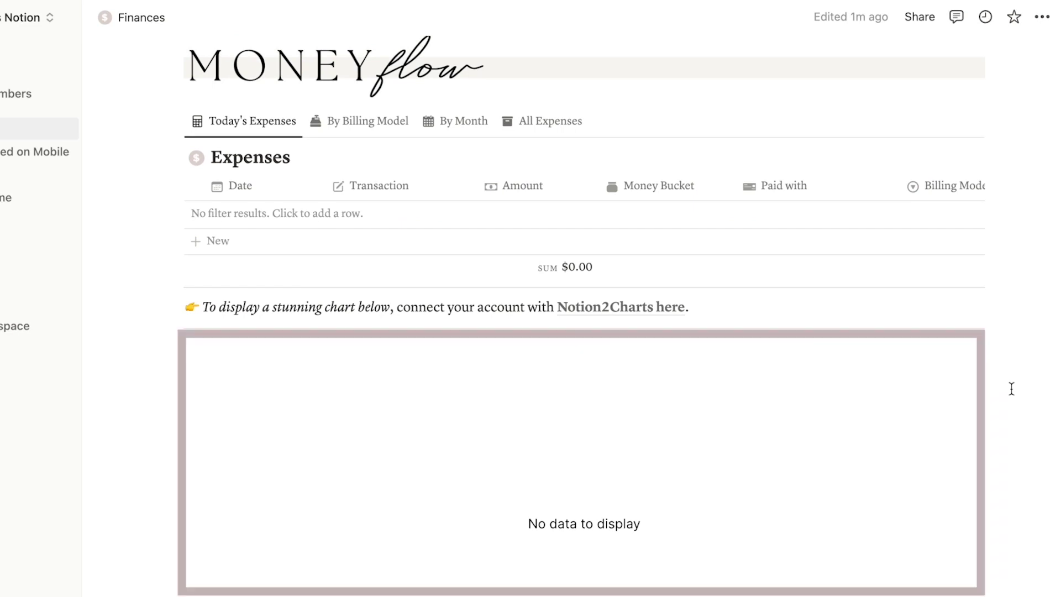
Add a new Expenses row named 'examole' with an amount of 1000.
left_click(191, 214)
type("examole")
left_click(570, 214)
type("1000")
key("Return")
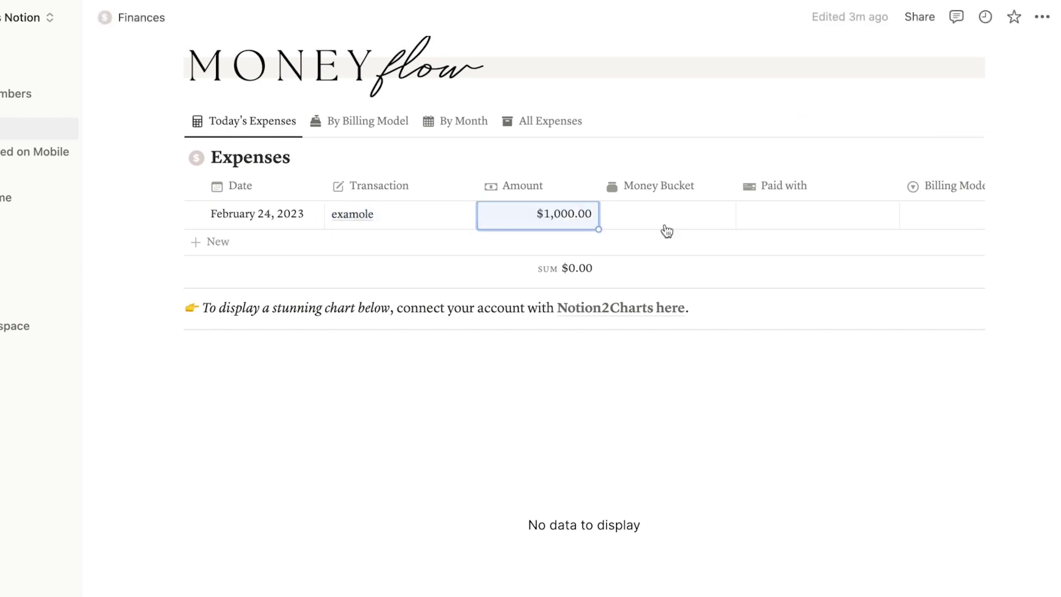
Set the row's bucket to Travel, payment to Credit Card 2, billing to One-Time Payment.
left_click(663, 215)
left_click(666, 268)
key("Escape")
left_click(818, 216)
left_click(781, 271)
key("Escape")
left_click(939, 215)
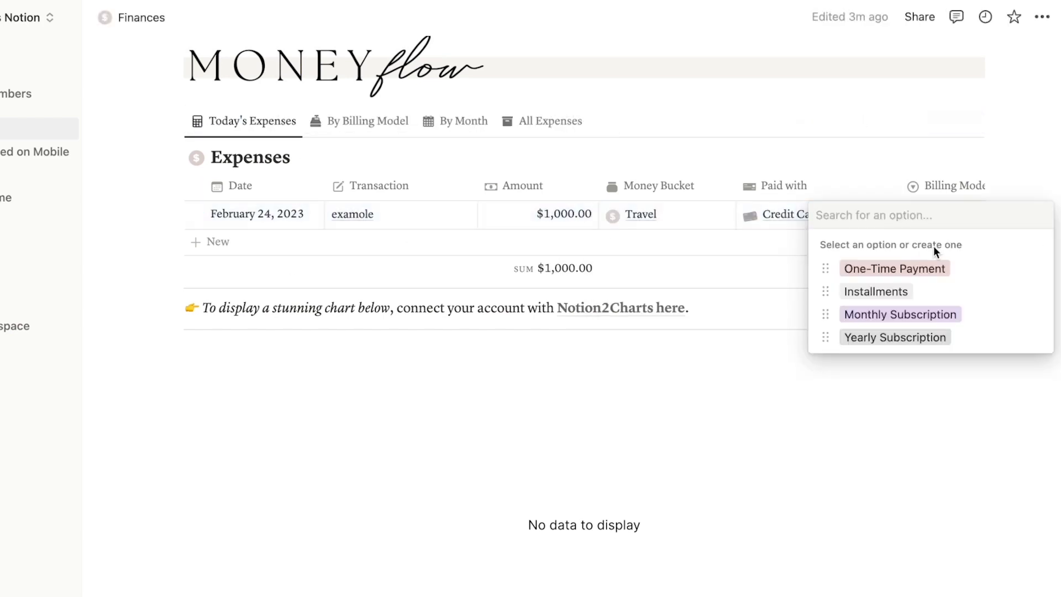
left_click(893, 268)
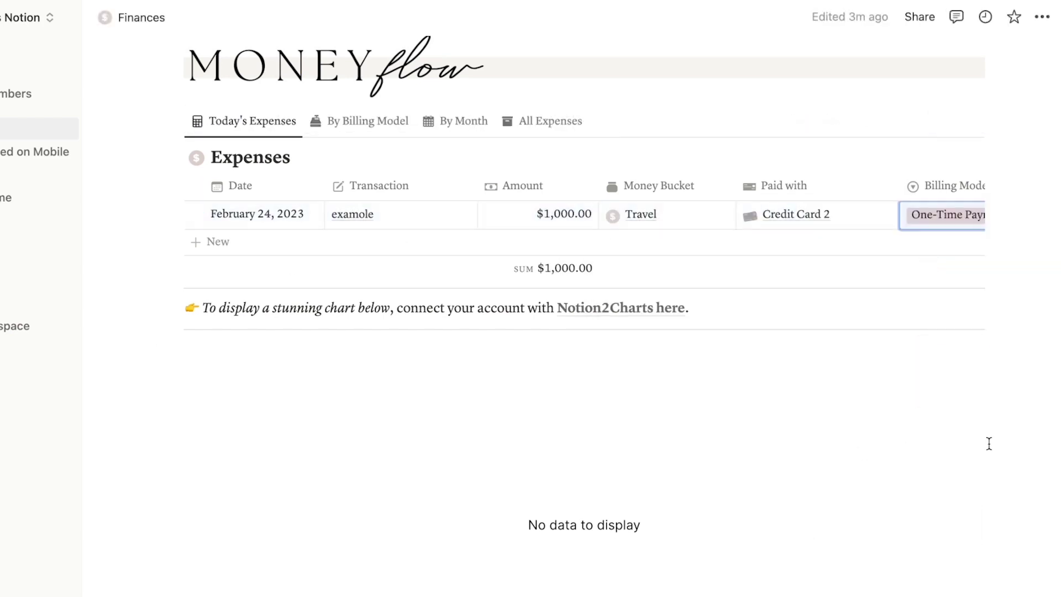
Follow the 'Notion2Charts here' link on the Finances page.
scroll(791, 492, "down", 1)
scroll(791, 488, "up", 1)
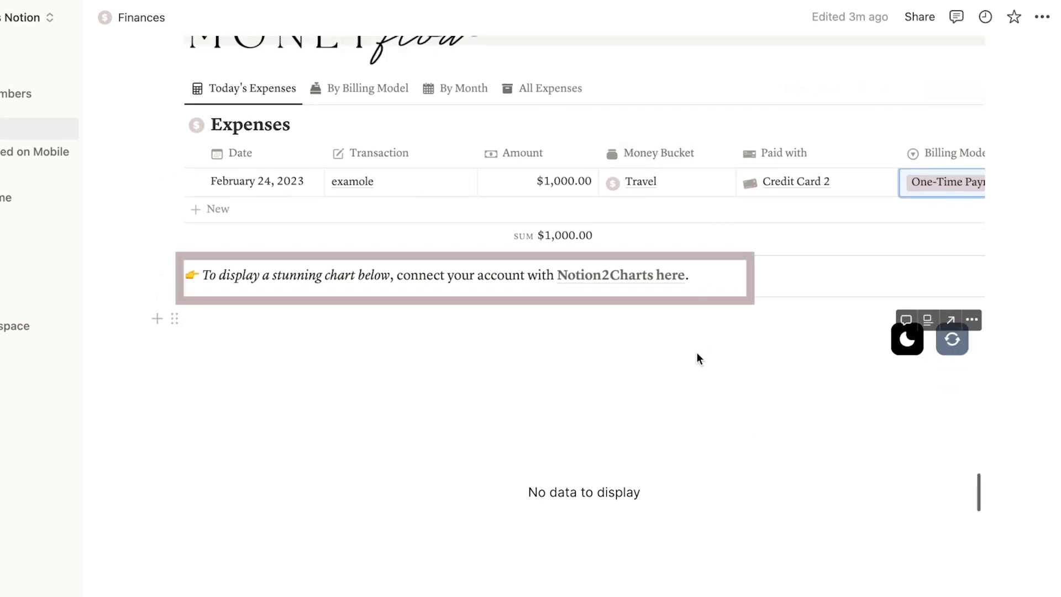
left_click(642, 280)
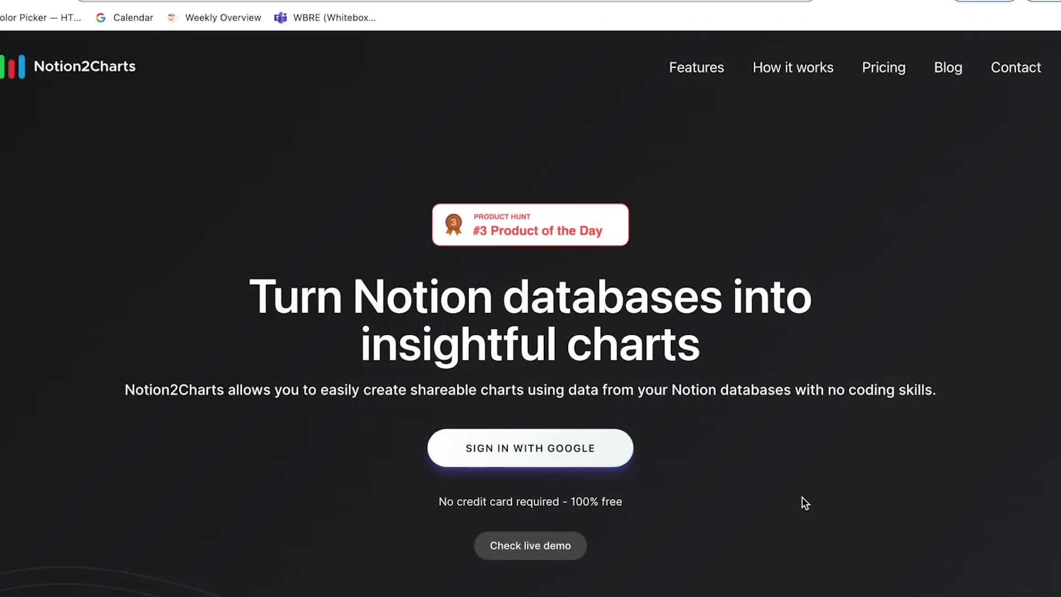
Scroll the Notion2Charts homepage and choose Connect to Notion from the dashboard.
scroll(830, 459, "down", 20)
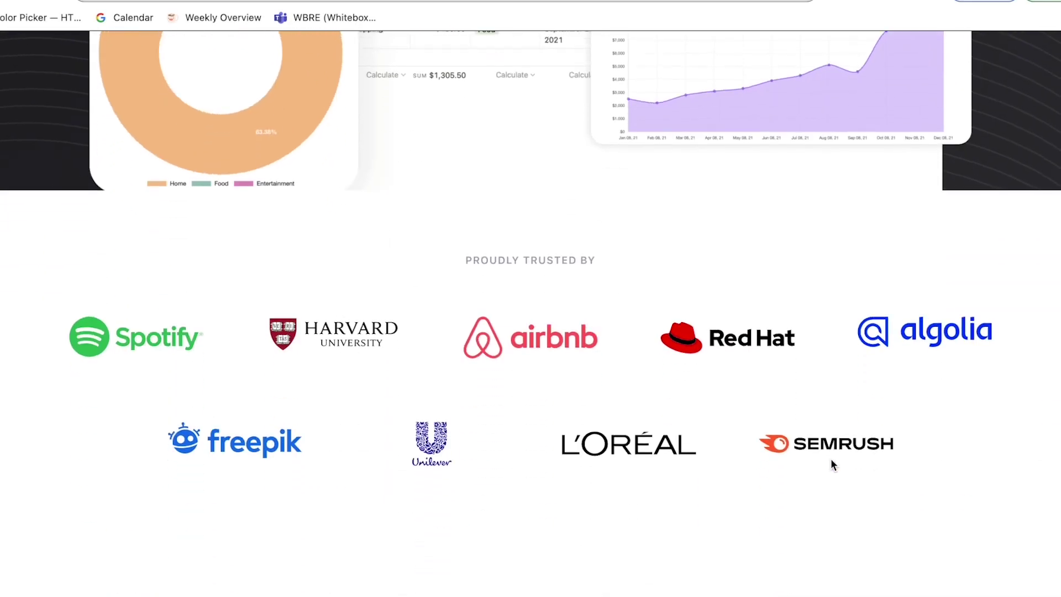
scroll(830, 459, "down", 15)
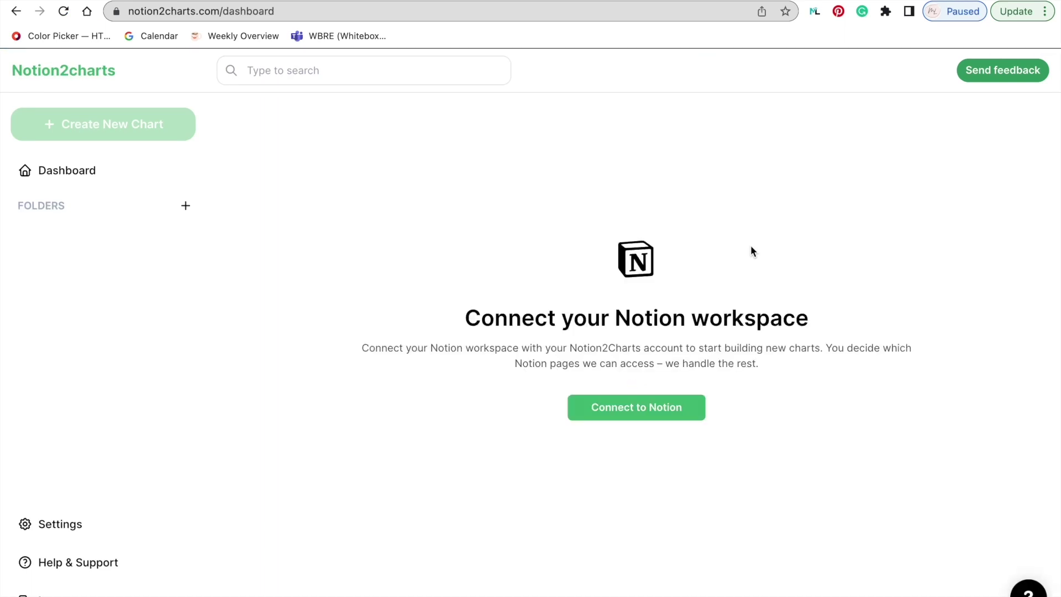
left_click(689, 409)
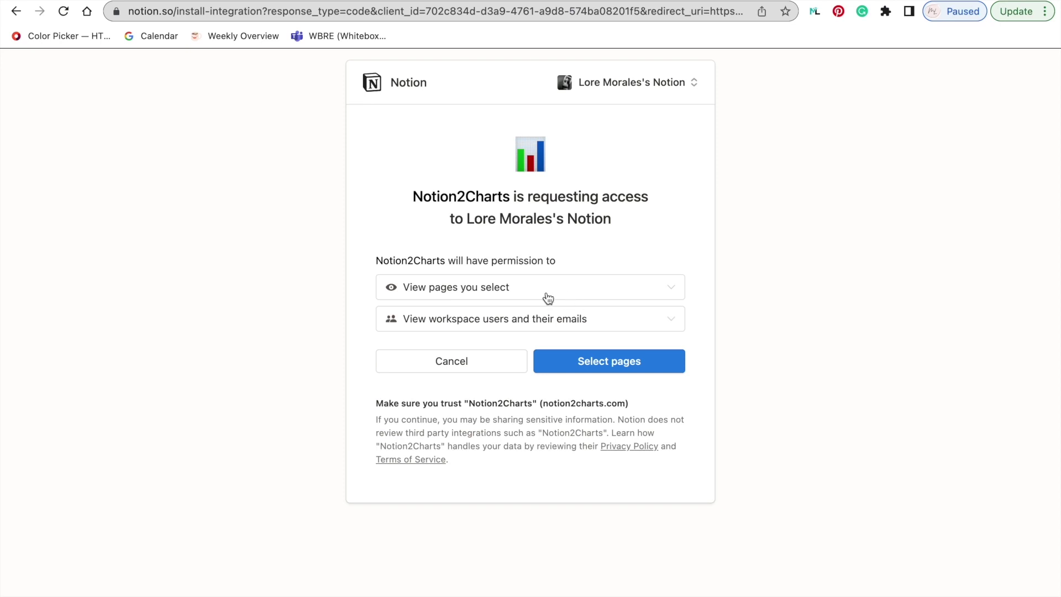
Limit Notion2Charts' access to selected pages and allow the Finances page.
left_click(667, 367)
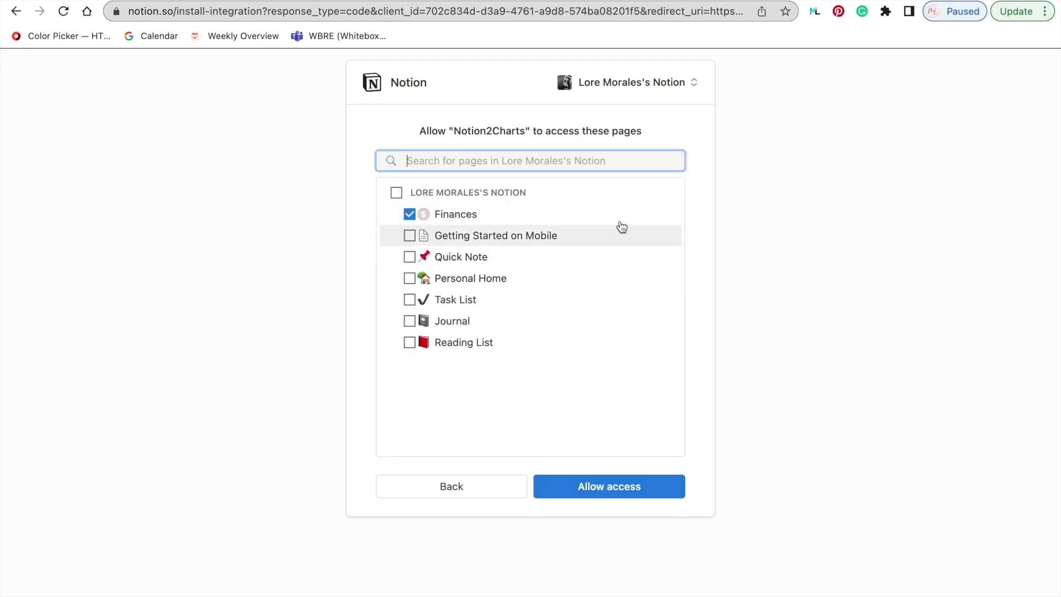
left_click(662, 489)
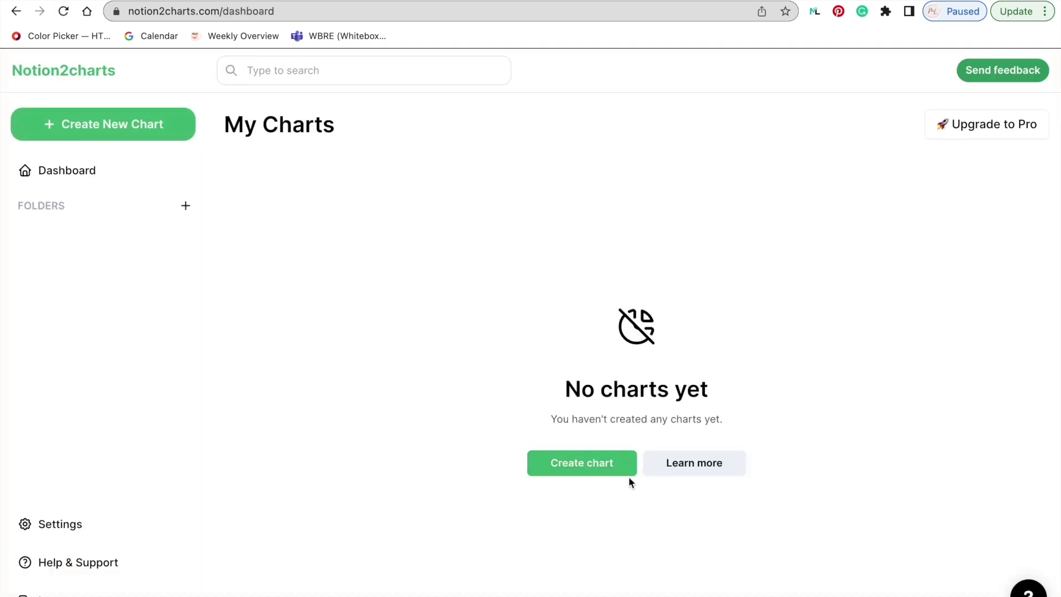
Start a new chart and pick the bar chart type after previewing line, pie and horizontal bar.
left_click(612, 470)
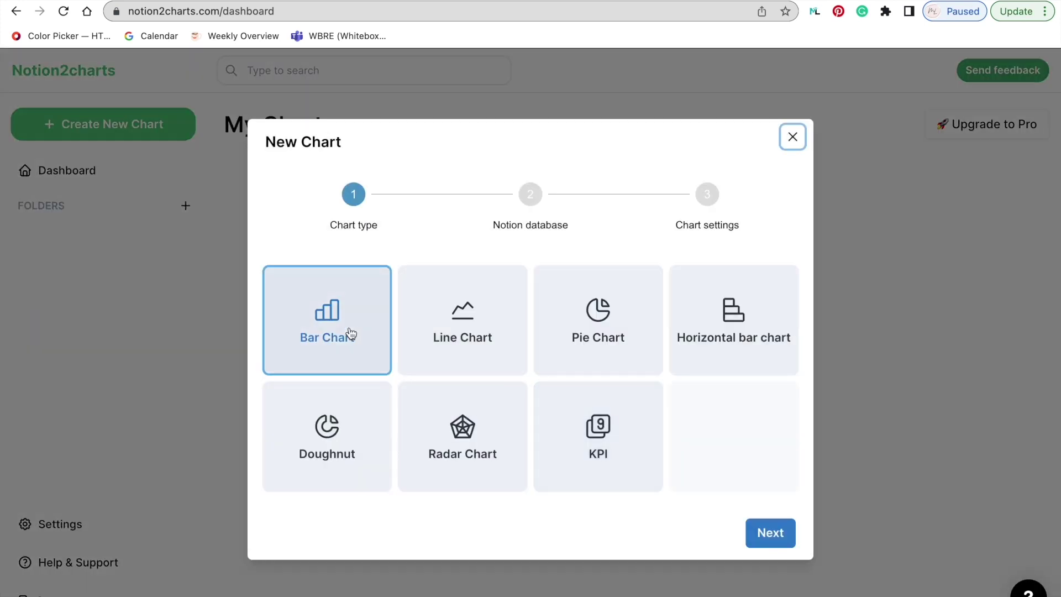
left_click(467, 325)
left_click(578, 320)
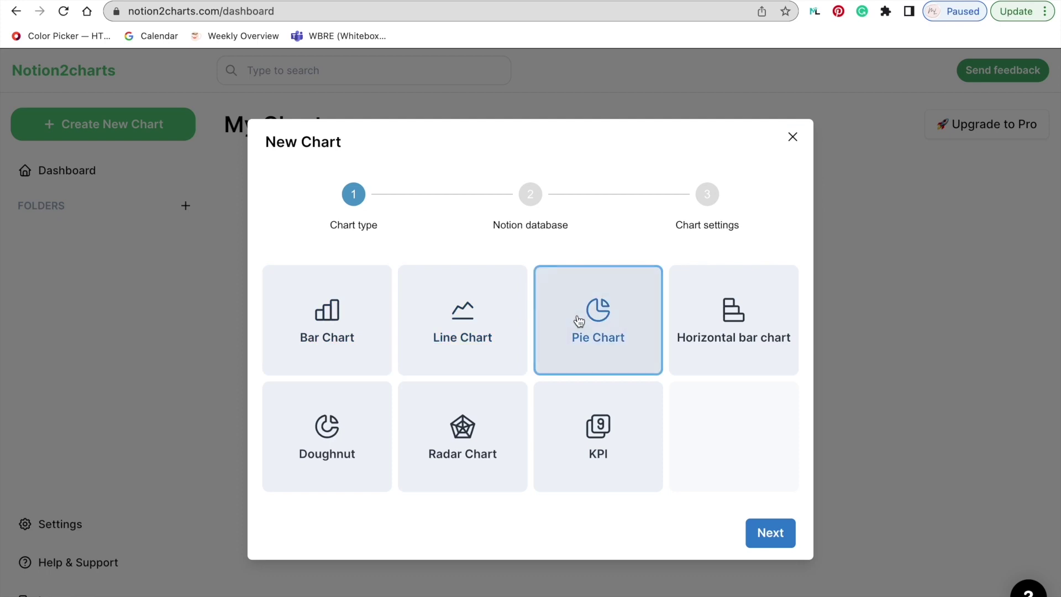
left_click(739, 319)
left_click(350, 310)
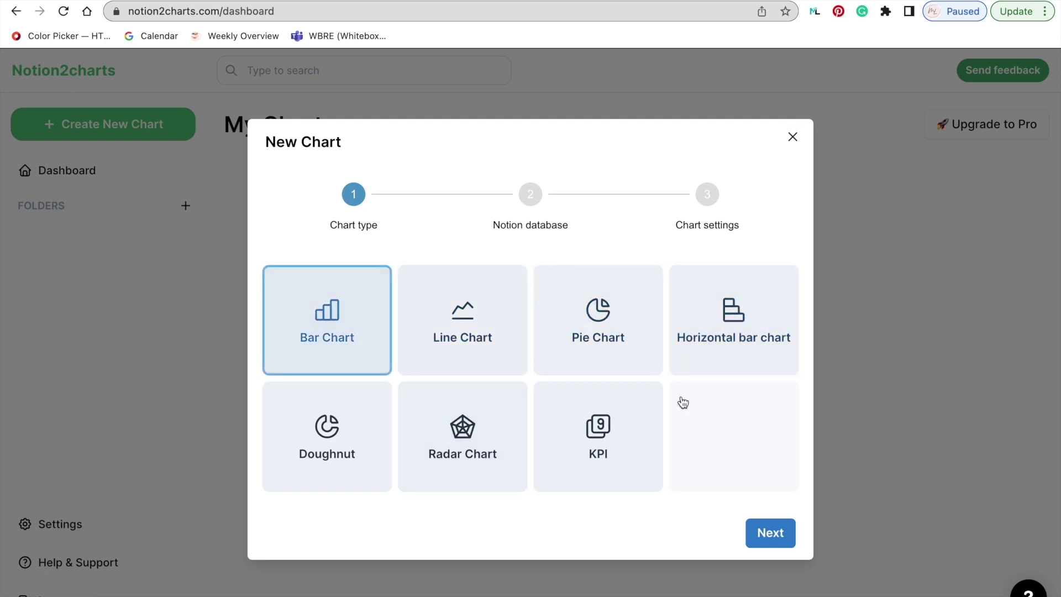
left_click(771, 533)
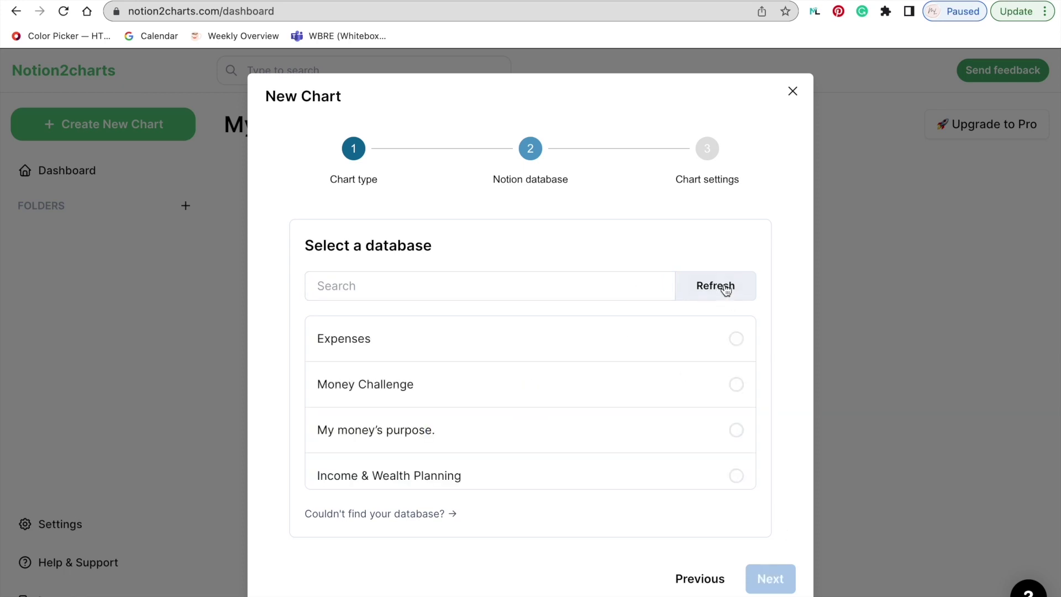
Choose the Expenses database as the chart's data source.
scroll(707, 424, "down", 3)
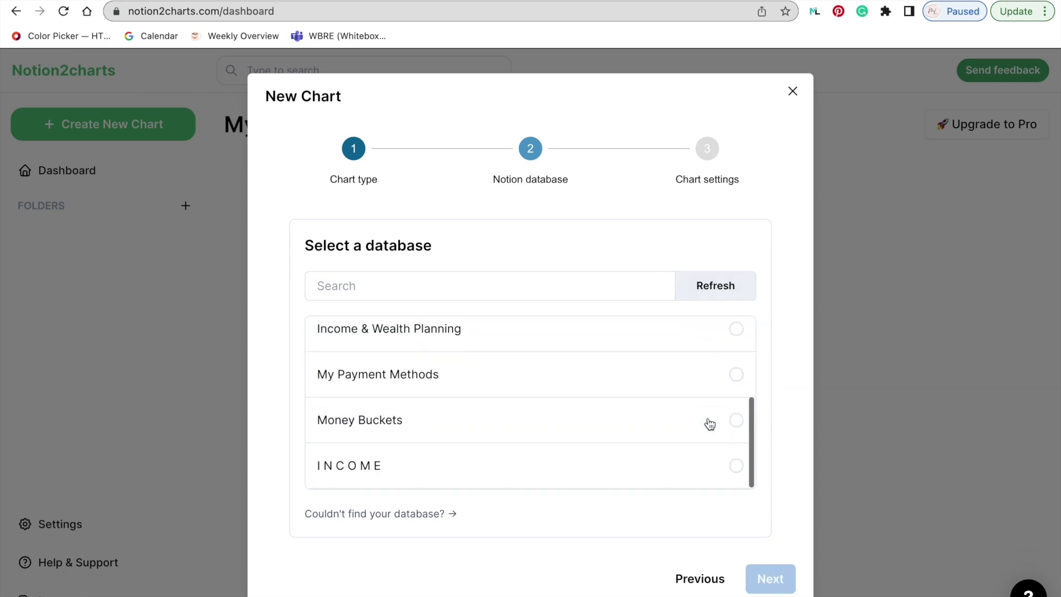
scroll(707, 423, "up", 3)
left_click(737, 340)
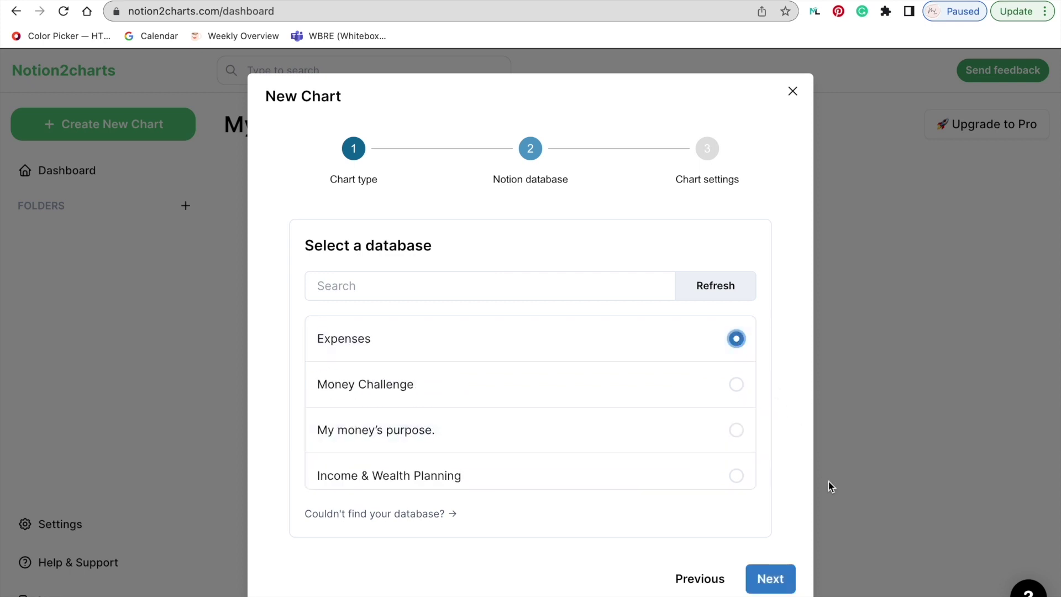
left_click(771, 579)
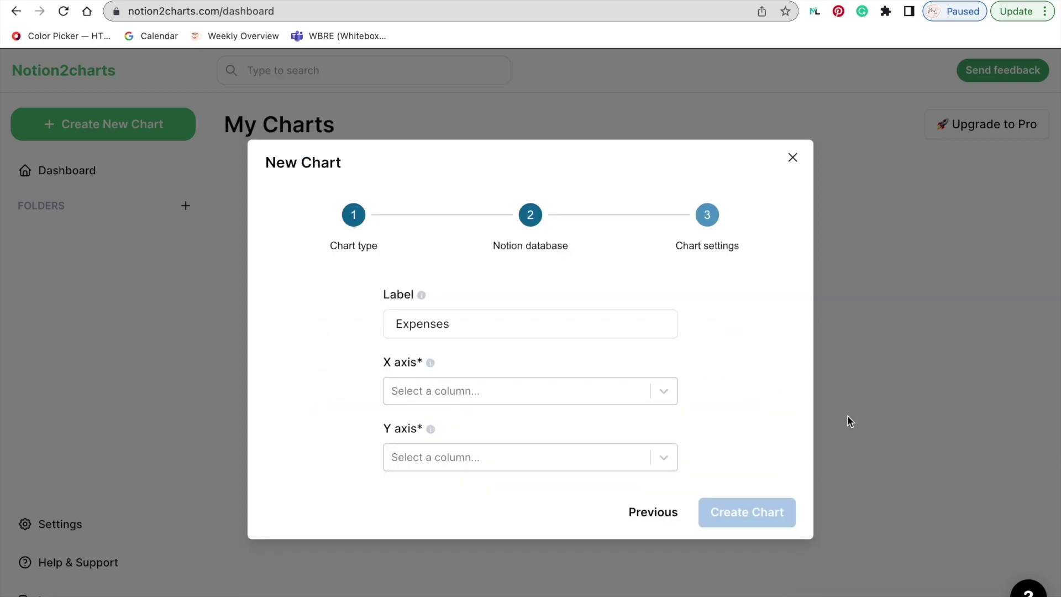
Plot Money Bucket on the X axis and Amount on the Y axis, then create the chart.
left_click(638, 381)
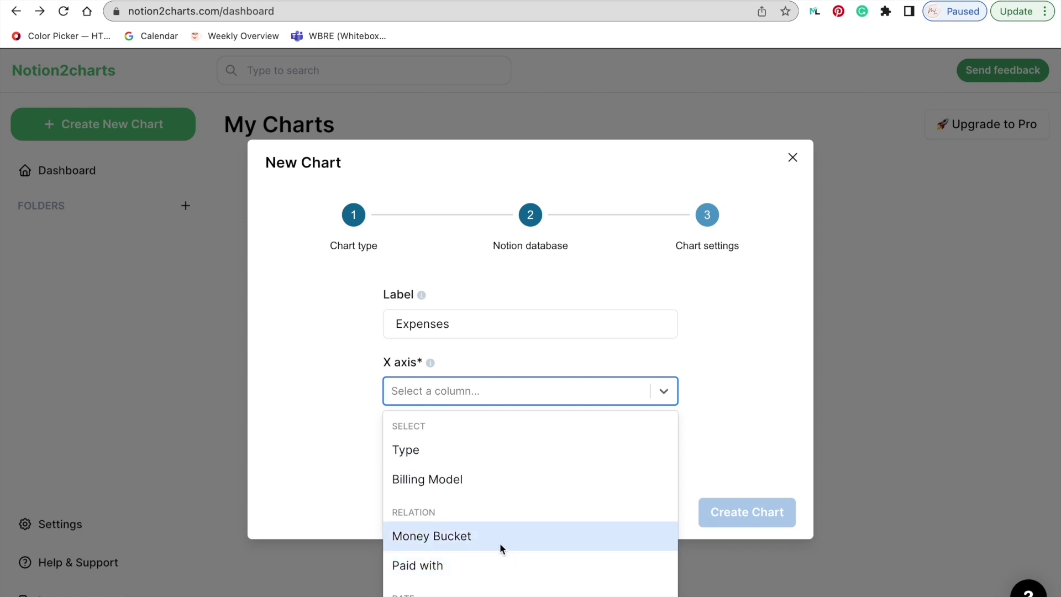
left_click(480, 538)
left_click(658, 456)
scroll(619, 585, "down", 1)
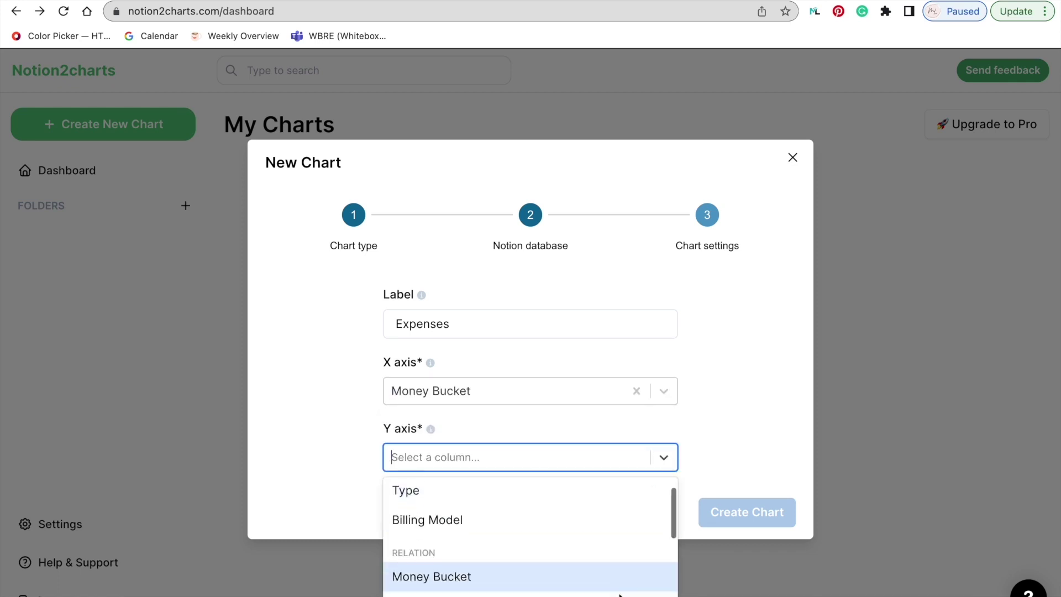
scroll(620, 585, "down", 2)
left_click(499, 562)
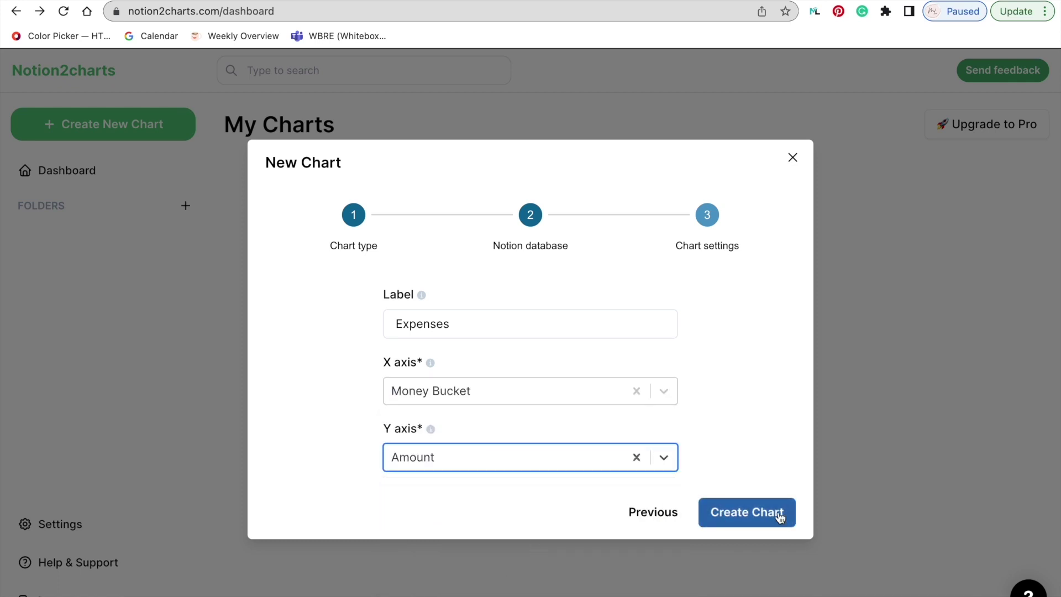
left_click(779, 517)
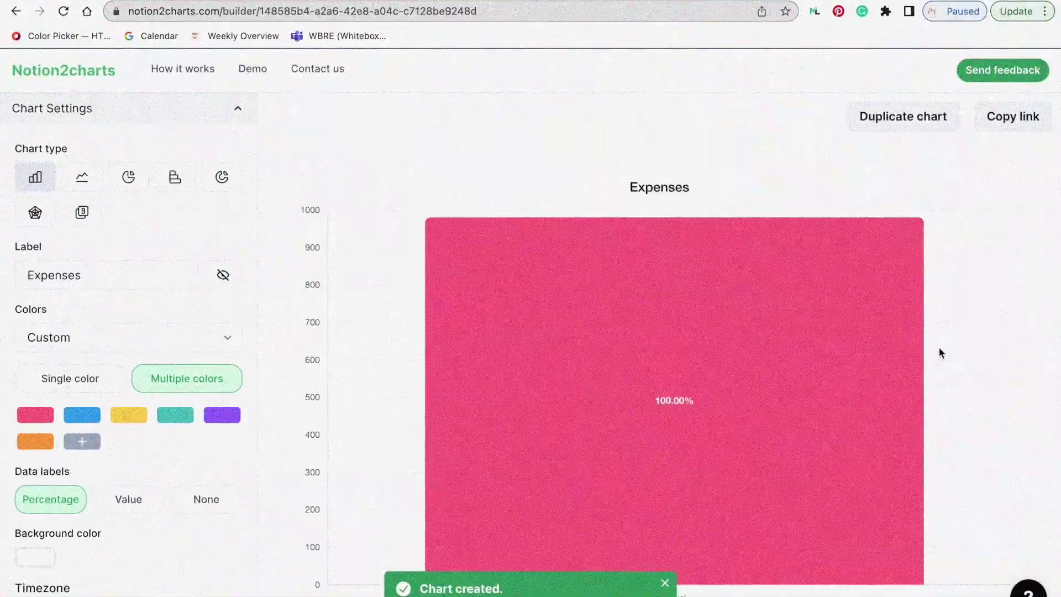
scroll(941, 353, "down", 1)
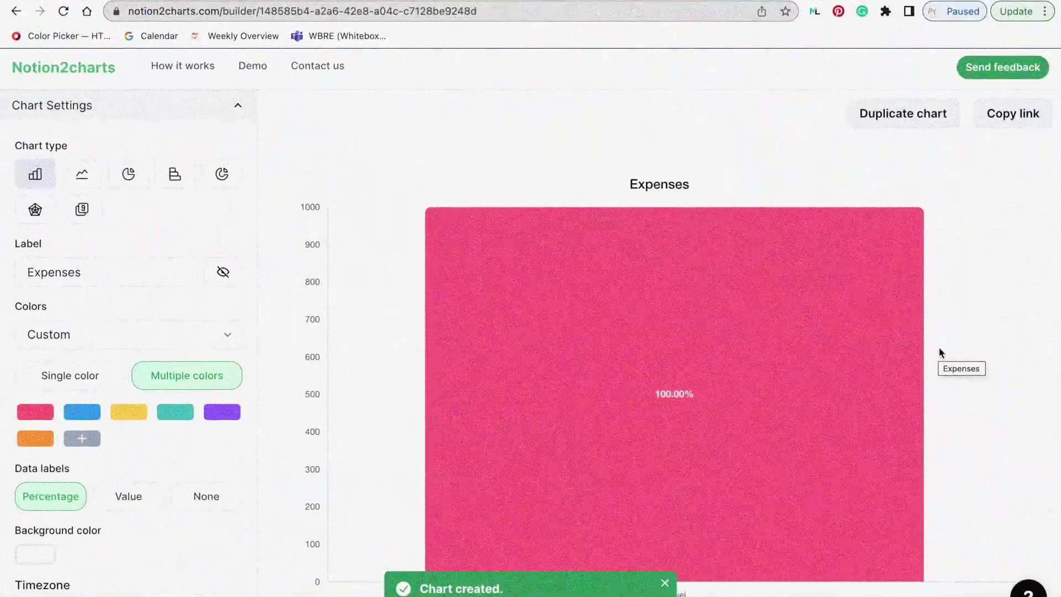
scroll(941, 353, "up", 1)
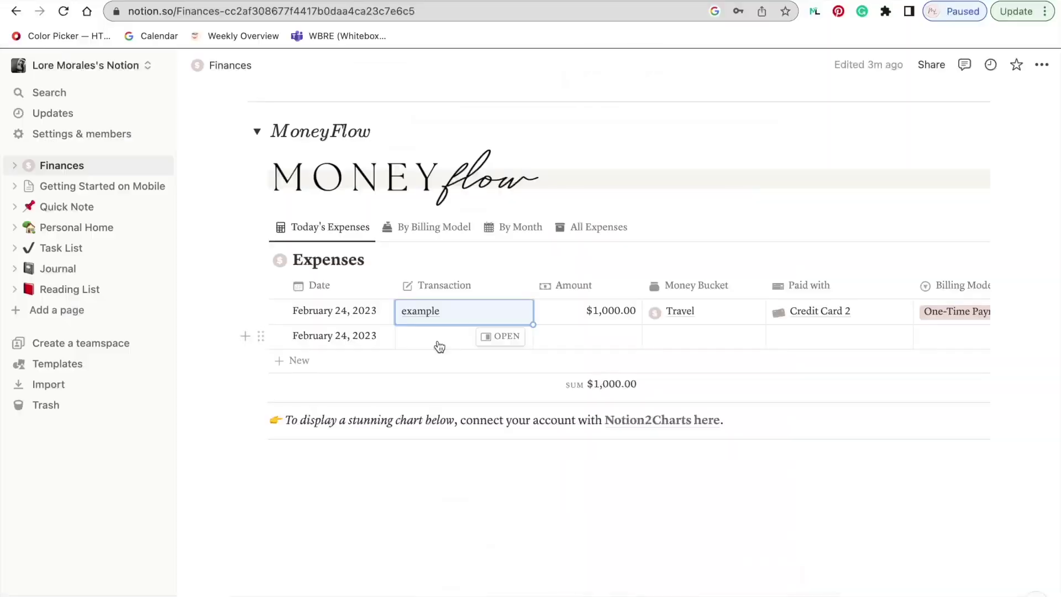
Add new expense rows with amounts 500200, 300 and 700 and their money buckets.
left_click(703, 335)
left_click(701, 407)
type("500200")
left_click(620, 372)
type("300")
left_click(688, 385)
left_click(299, 408)
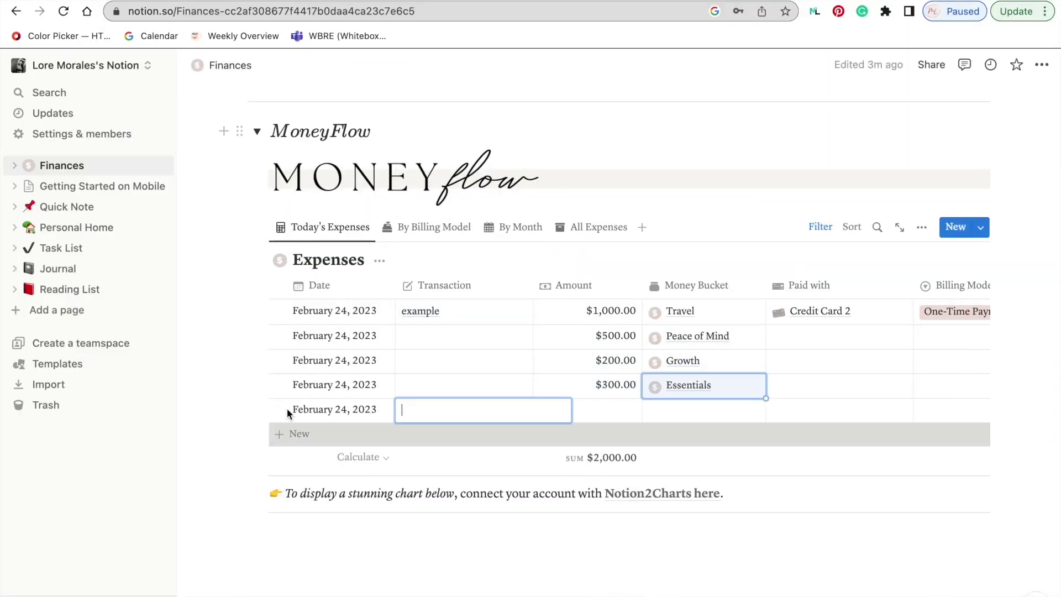
type("700")
Fill the Gifts, Treat Yourself and Big Goal rows with amounts 2,000, 1500 and 1100.
left_click(704, 409)
left_click(299, 434)
type("2,000")
left_click(703, 433)
type("1500")
left_click(703, 458)
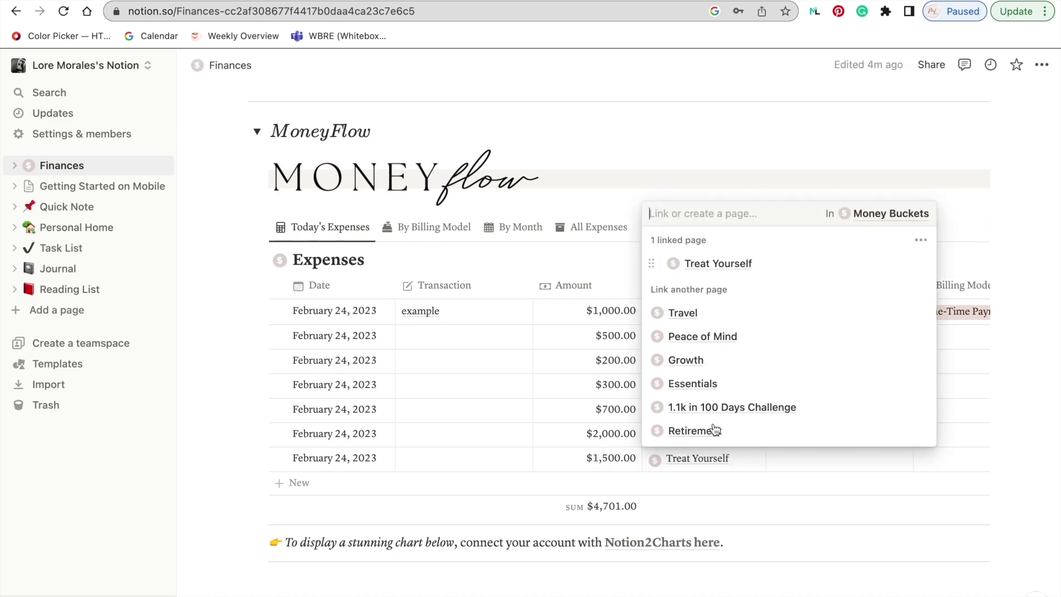
left_click(299, 482)
type("1100")
left_click(703, 483)
left_click(729, 491)
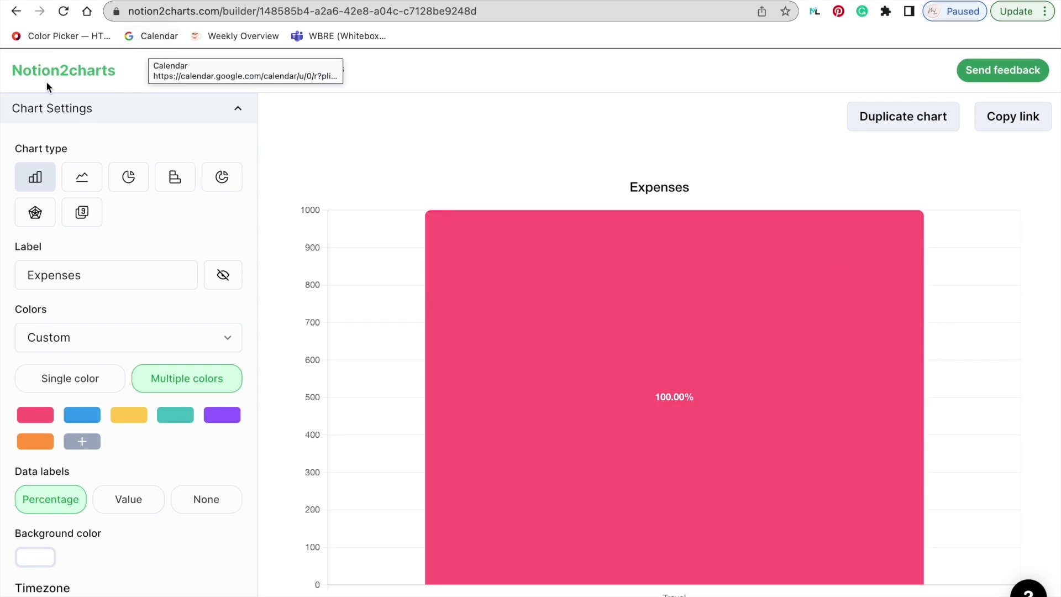
Return to My Charts via the logo and open the Expenses chart card.
left_click(45, 76)
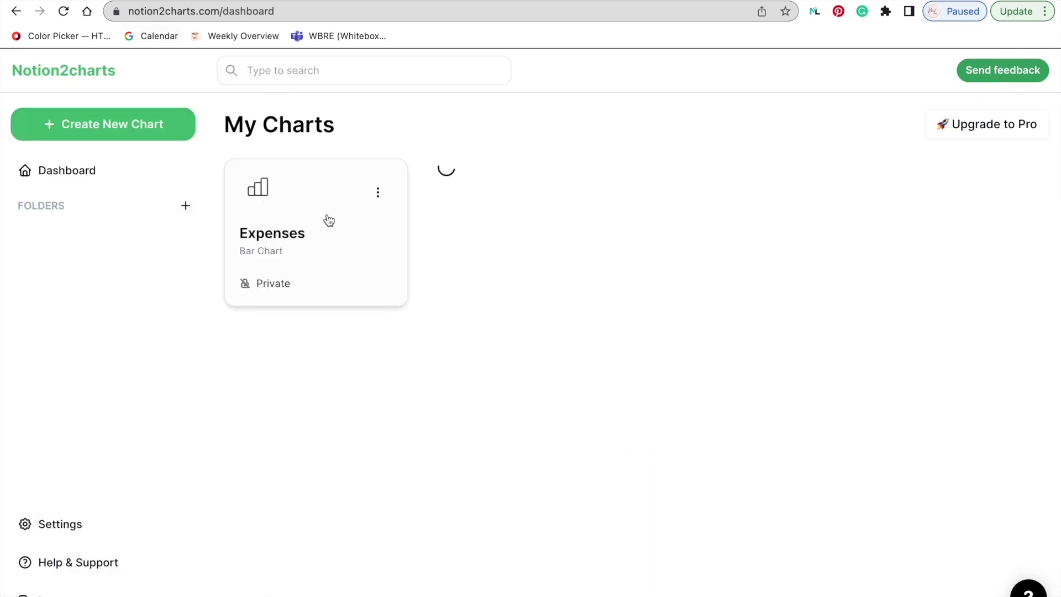
left_click(321, 208)
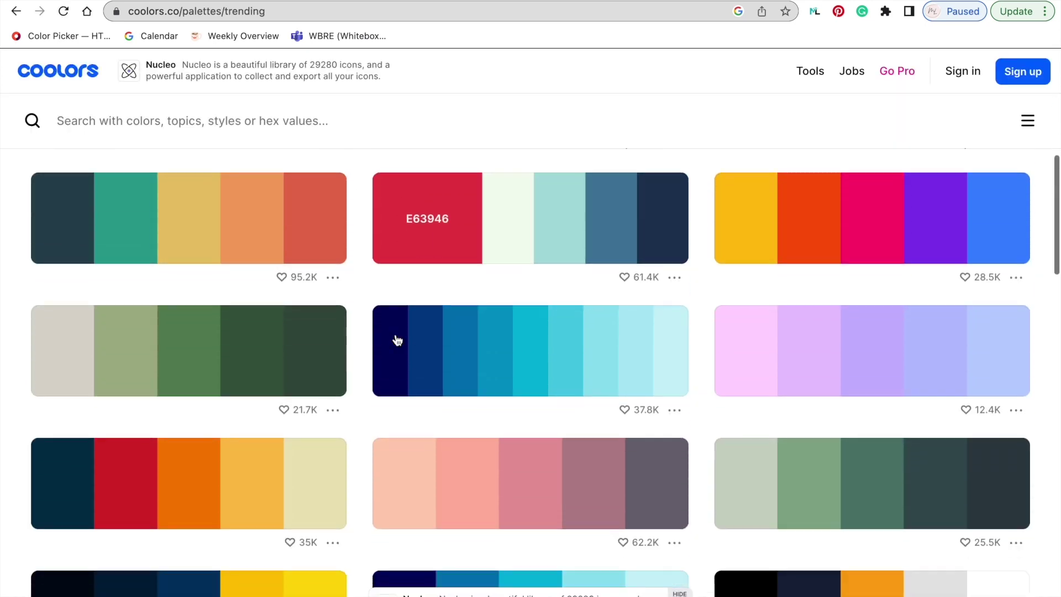
Browse Coolors' trending palettes from its homepage, then switch back to the Expenses chart tab.
key("super+bracketleft")
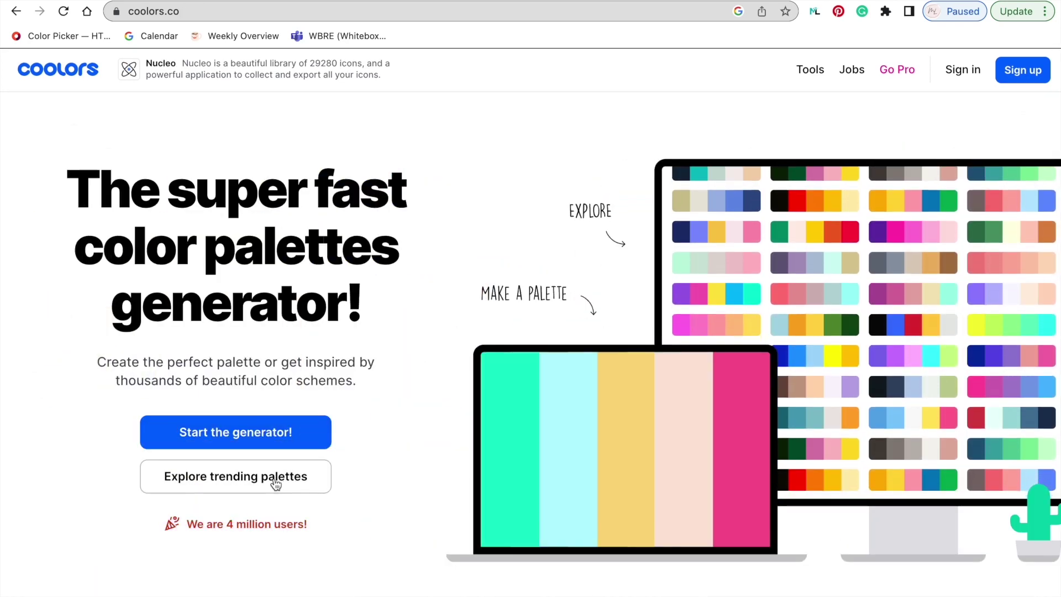
left_click(275, 484)
scroll(395, 338, "down", 9)
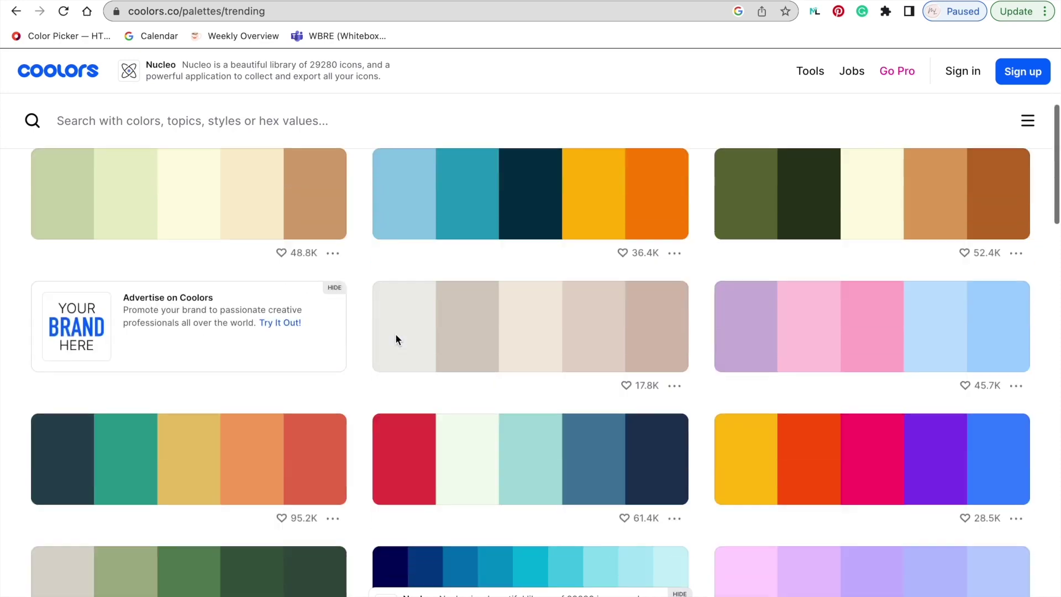
scroll(397, 339, "down", 3)
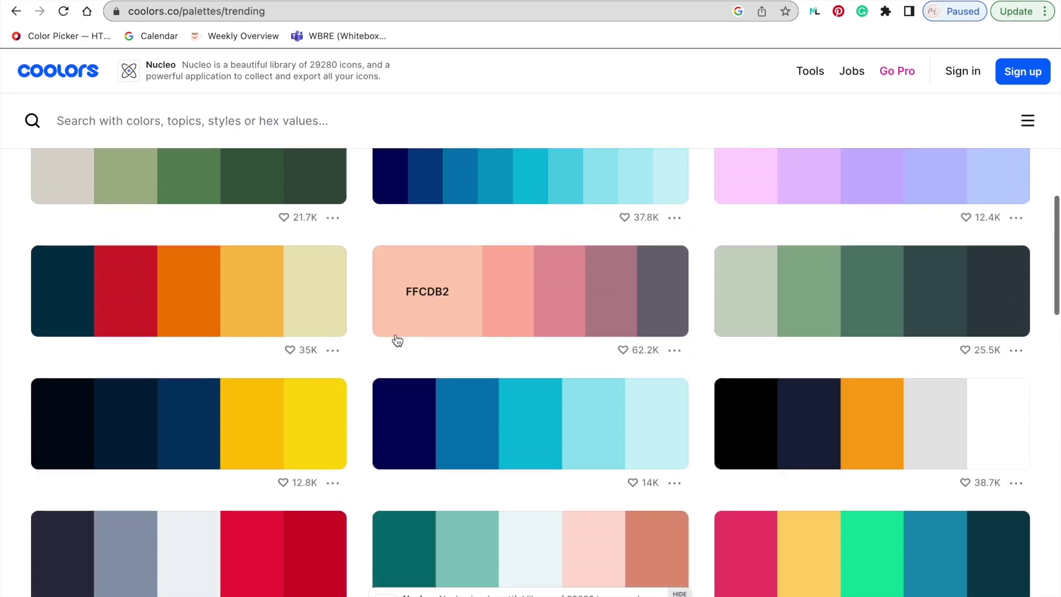
scroll(397, 339, "up", 10)
scroll(397, 340, "up", 2)
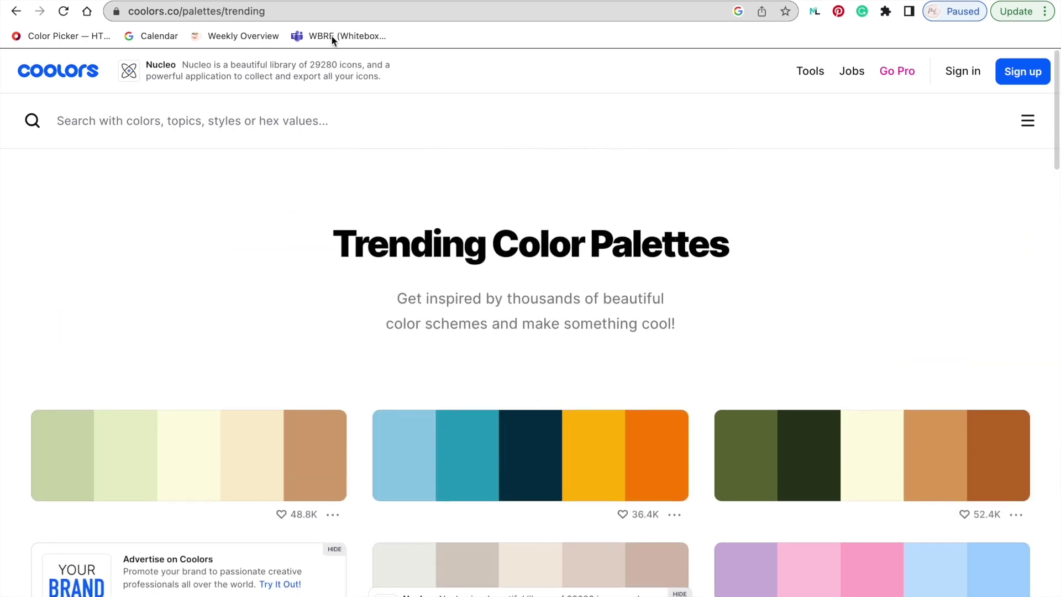
left_click(304, 2)
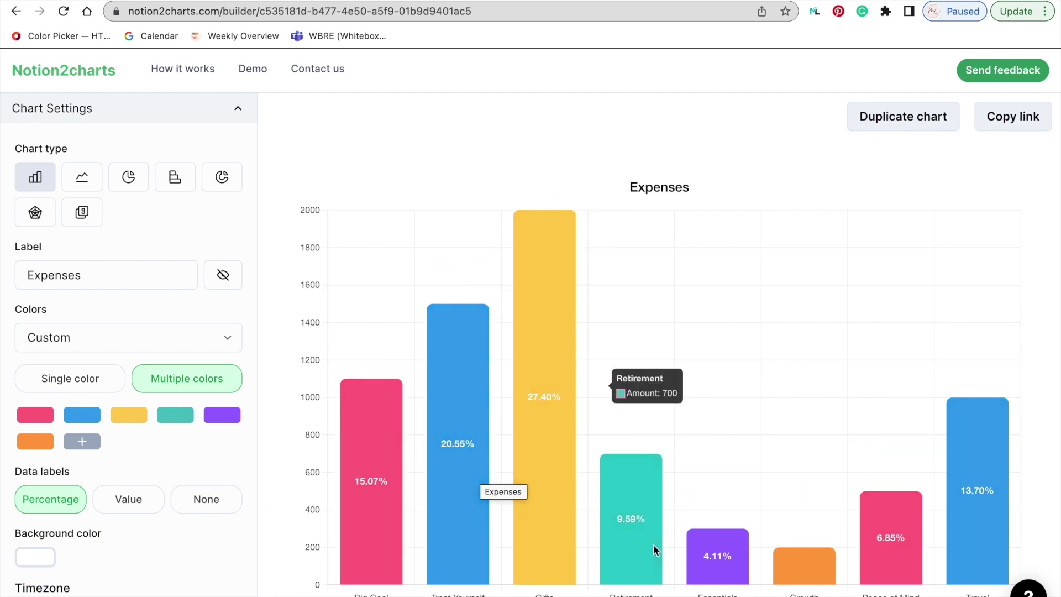
Switch to the Coolors trending palettes tab and bring up its palette filters.
key("ctrl+Tab")
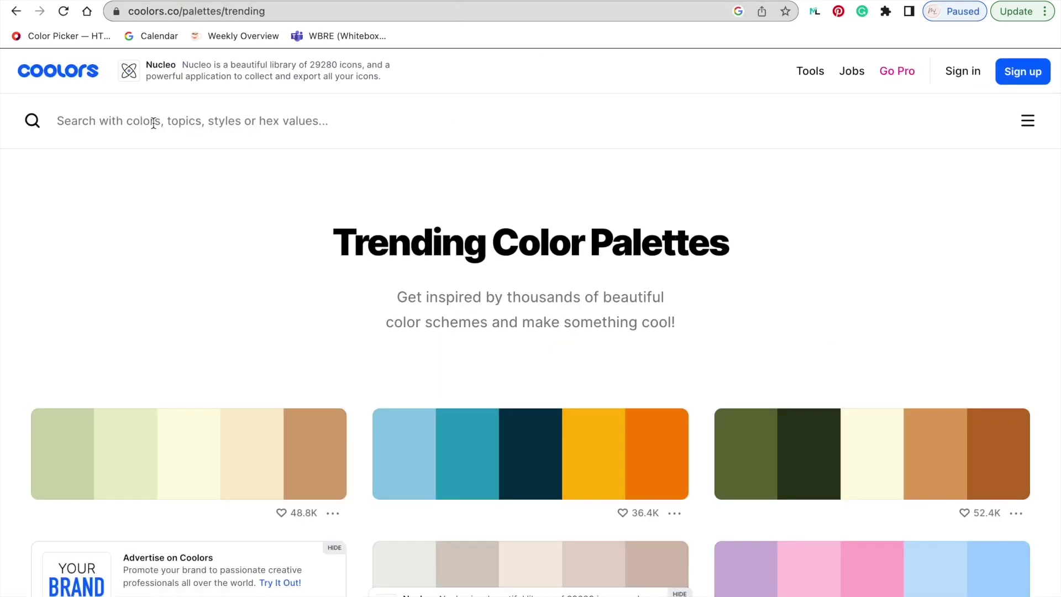
left_click(211, 126)
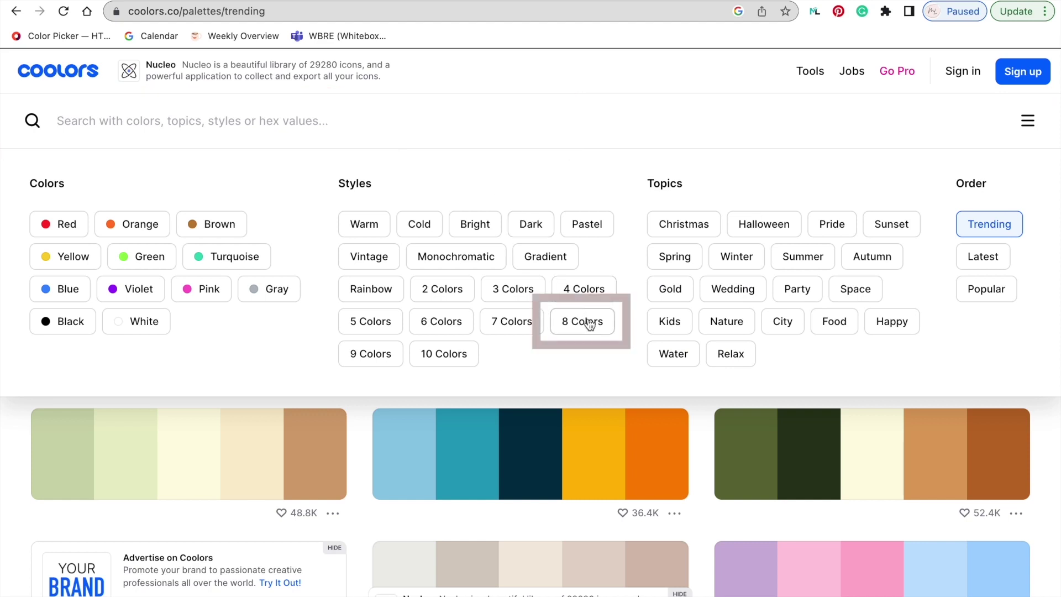
Filter palettes to 8 Colors and copy the beige swatch CB997E.
left_click(600, 332)
scroll(694, 407, "down", 5)
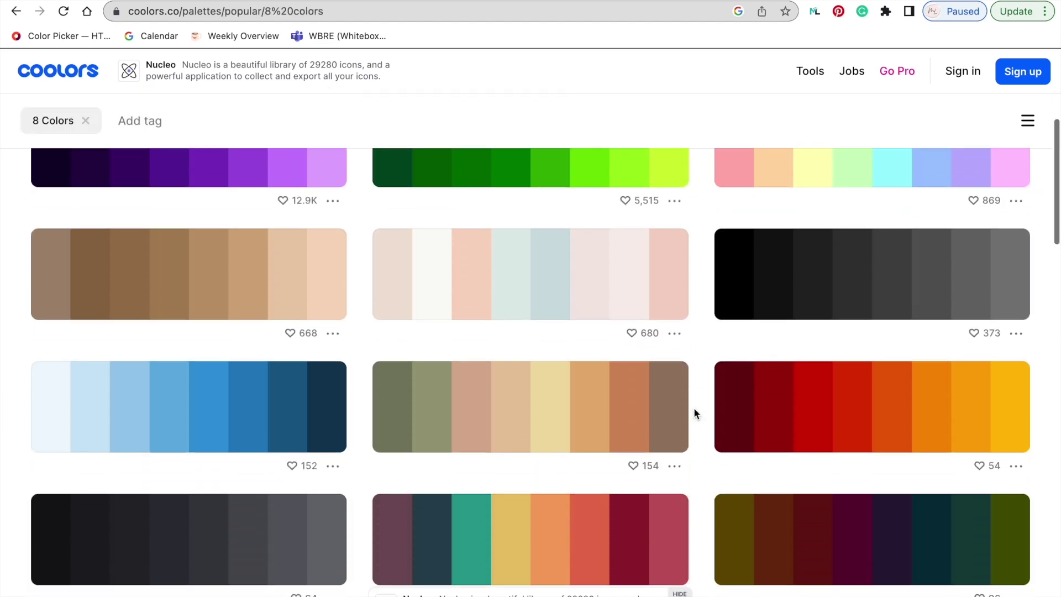
scroll(694, 406, "down", 6)
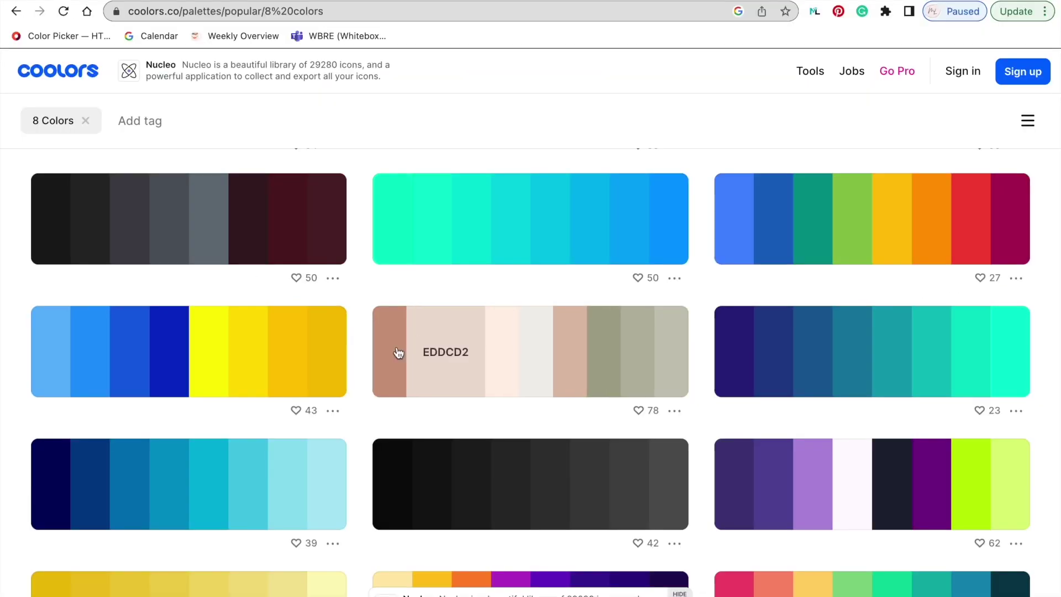
mouse_move(396, 359)
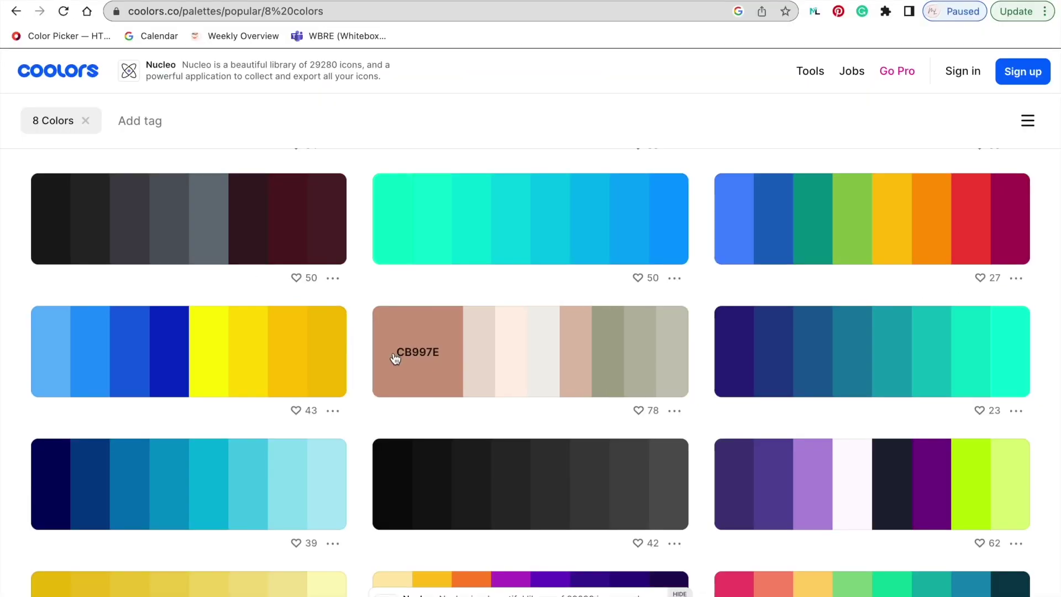
left_click(421, 347)
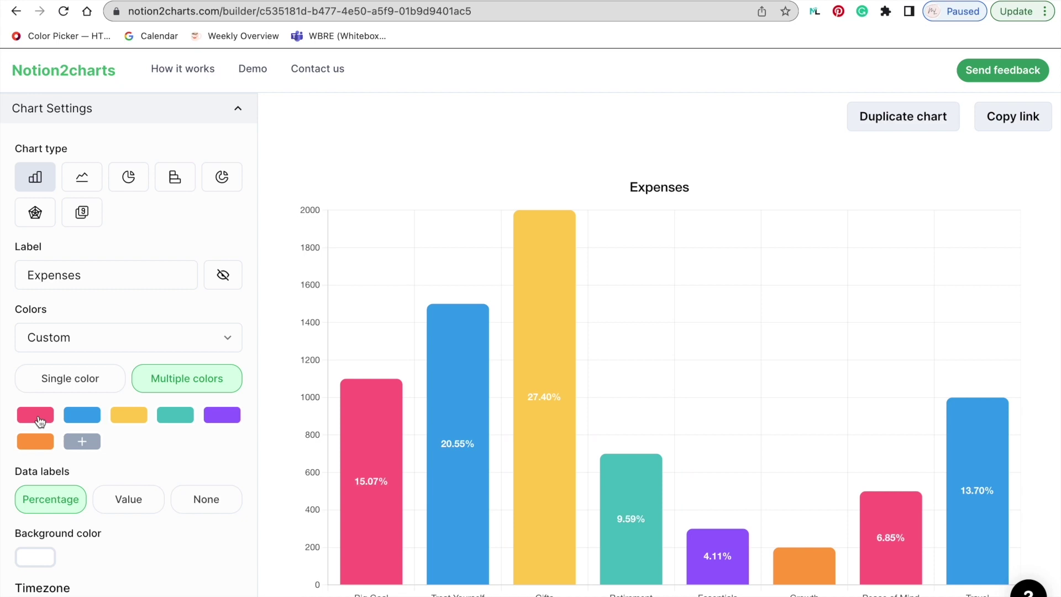
Replace the first chart colour's hex value with the copied Coolors code.
left_click(36, 415)
left_click(76, 352)
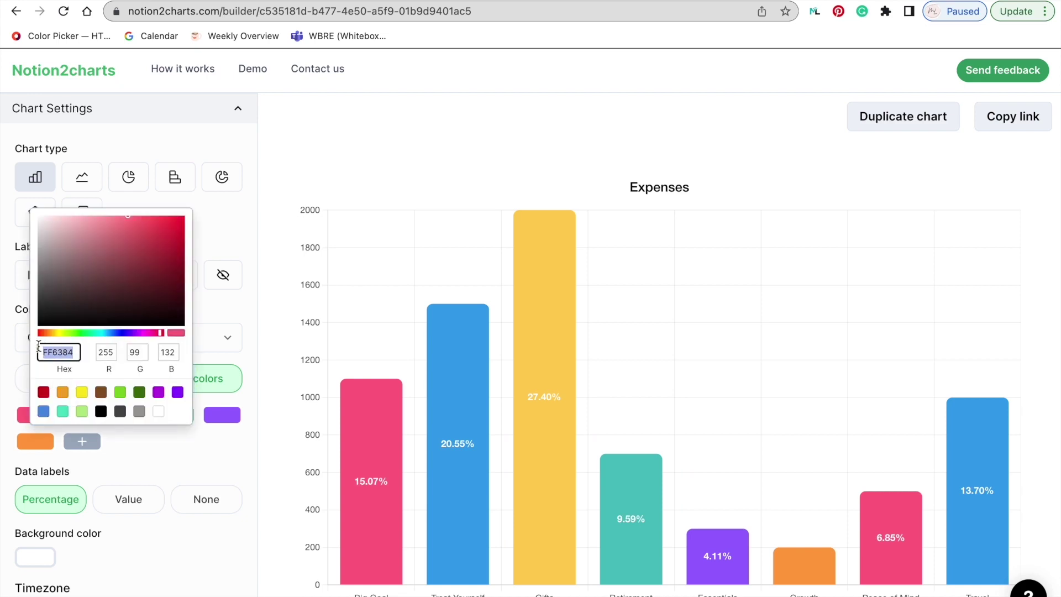
key("super+v")
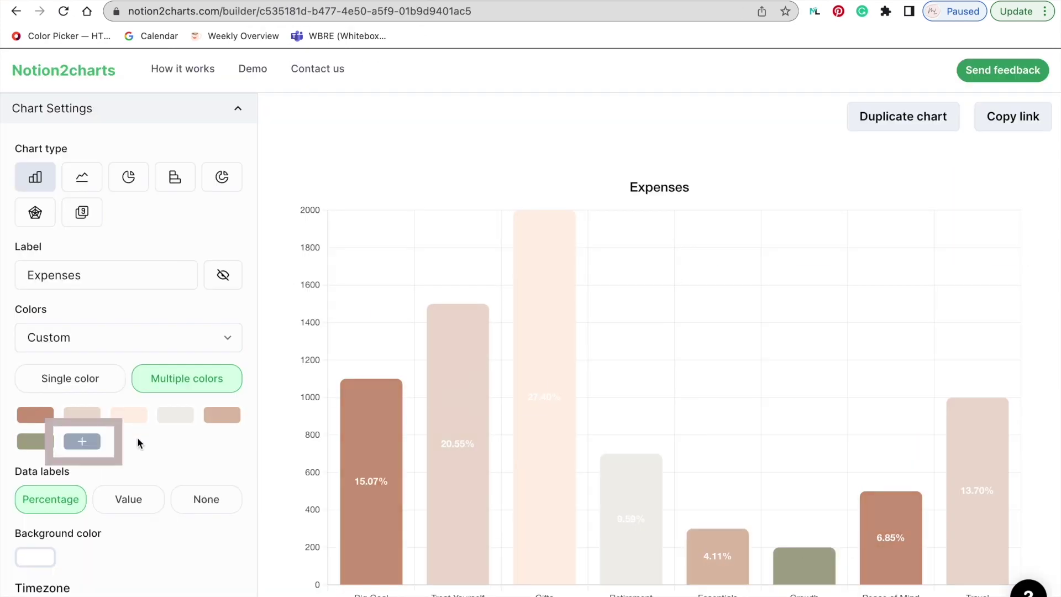
Add a second colour swatch set to the grey-beige hex c5c5b6.
left_click(86, 447)
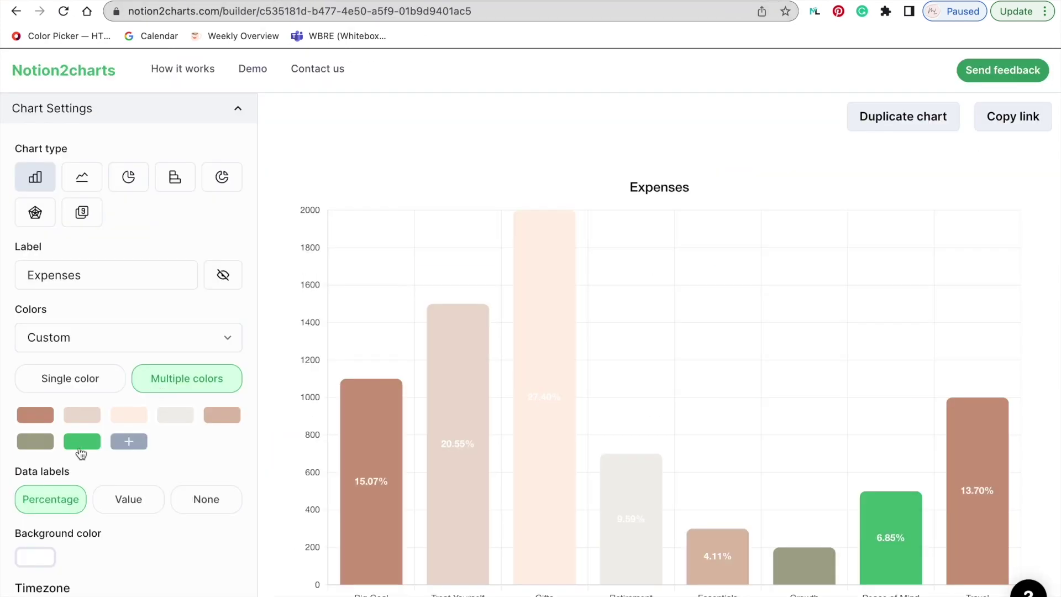
left_click(81, 441)
double_click(42, 352)
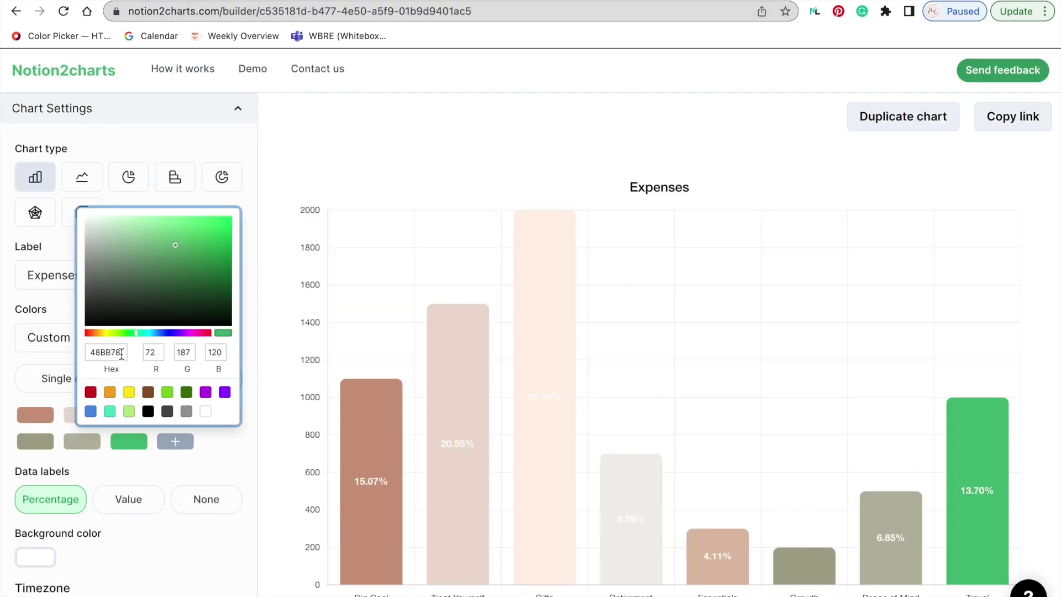
left_click_drag(122, 355, 82, 358)
key("super+v")
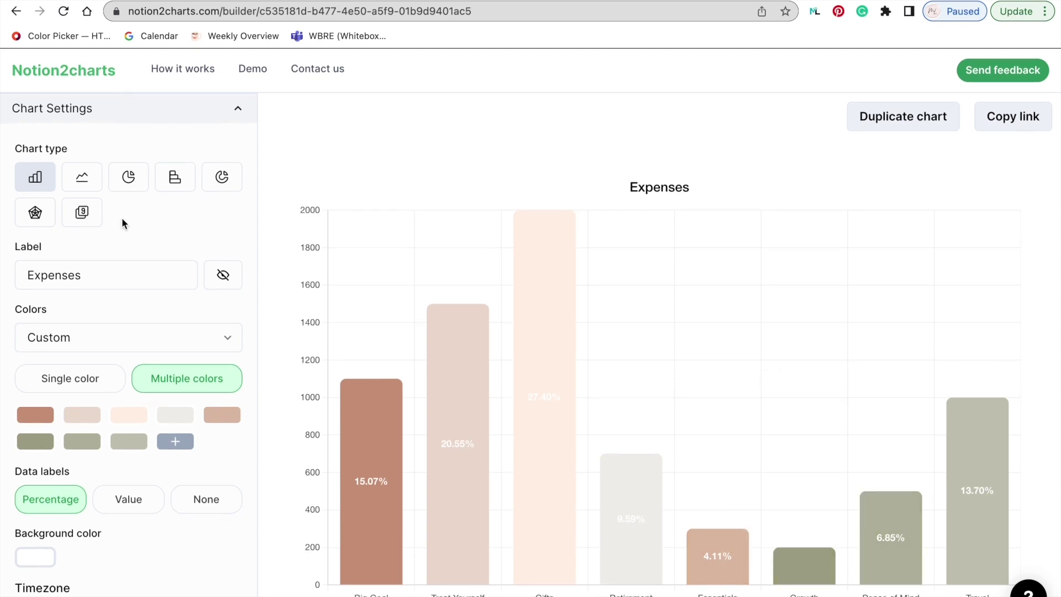
left_click(82, 177)
Try the pie, doughnut and radar chart types, then settle on vertical bars.
left_click(128, 177)
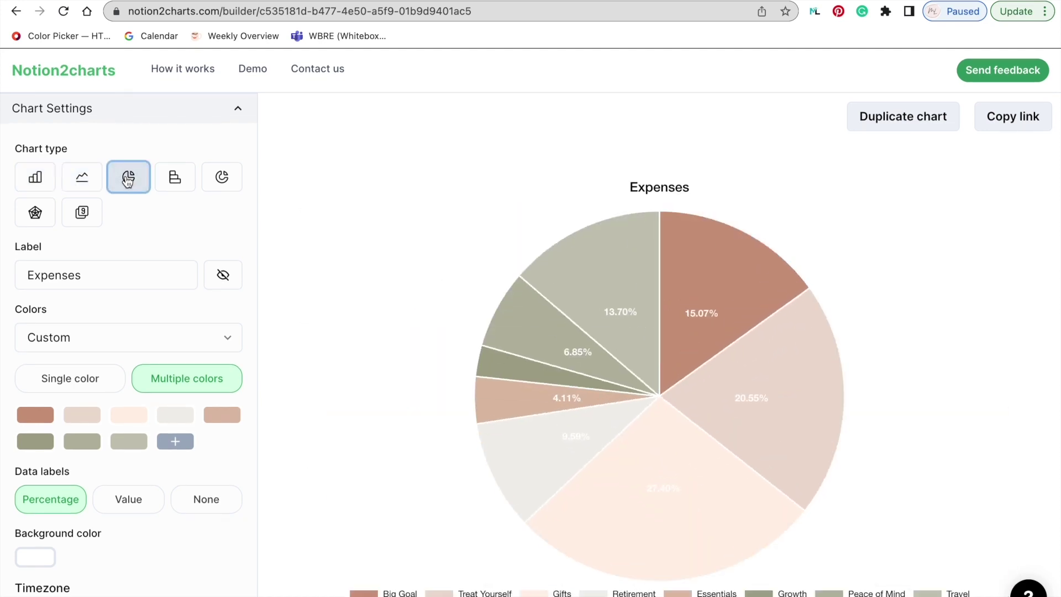
left_click(173, 178)
left_click(221, 179)
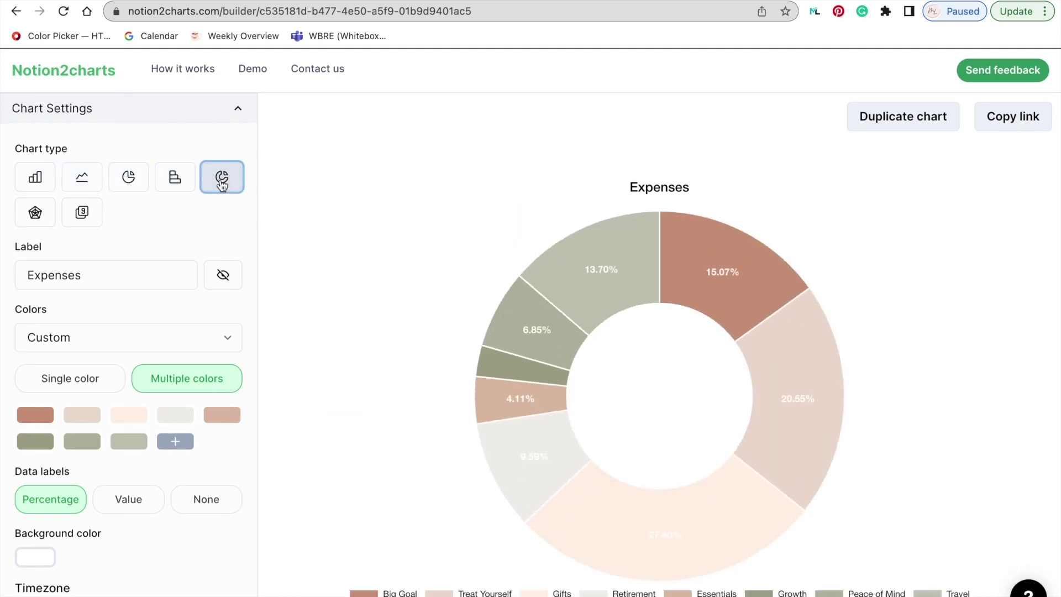
left_click(35, 213)
left_click(34, 177)
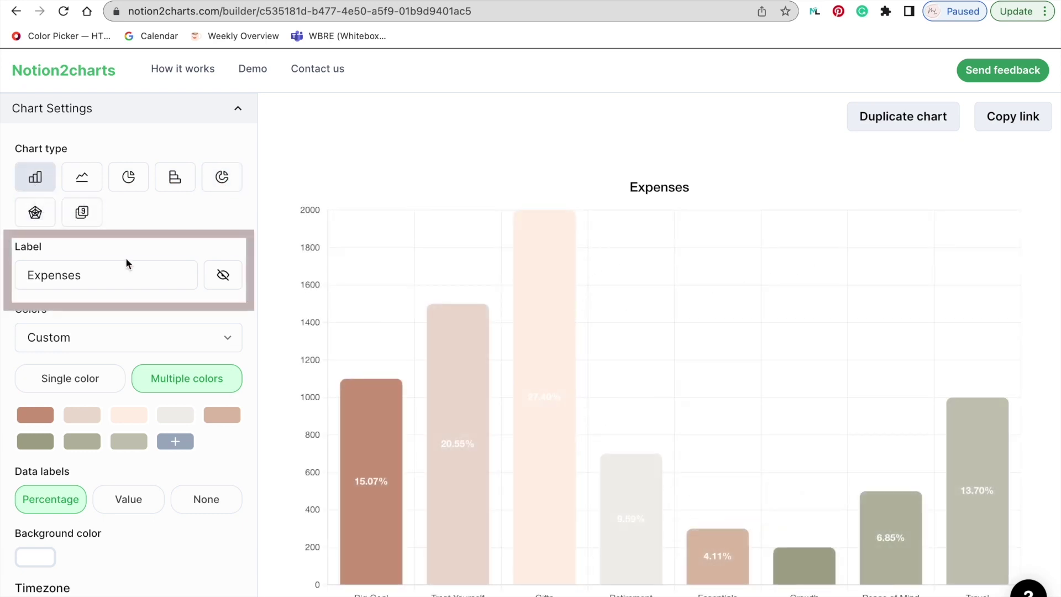
Keep the Expenses title visible and label the bars with values instead of percentages.
left_click(110, 277)
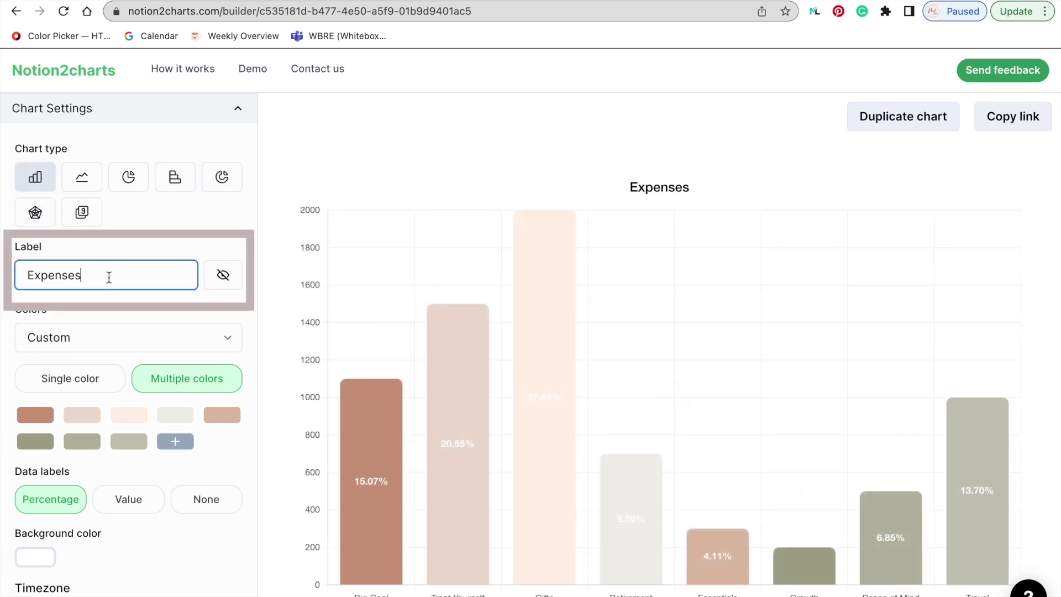
left_click(223, 279)
left_click(224, 279)
scroll(165, 304, "down", 3)
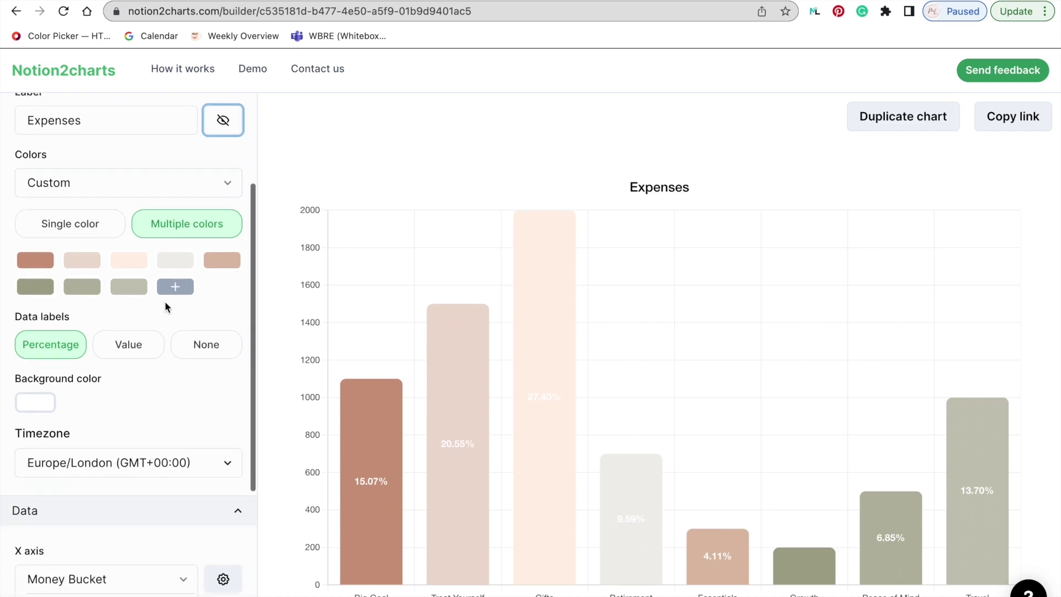
scroll(165, 301, "down", 3)
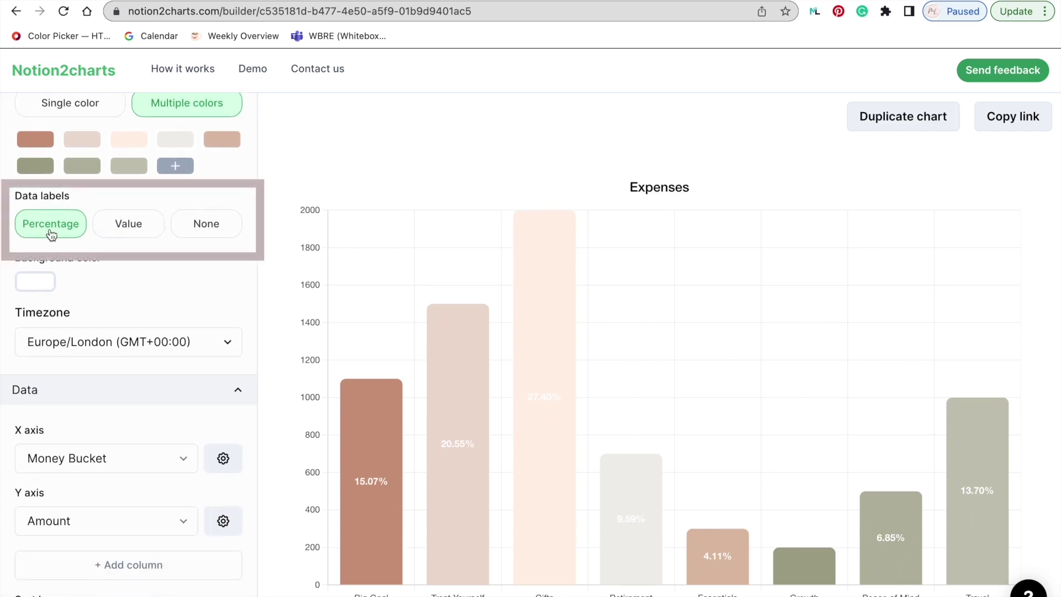
left_click(151, 231)
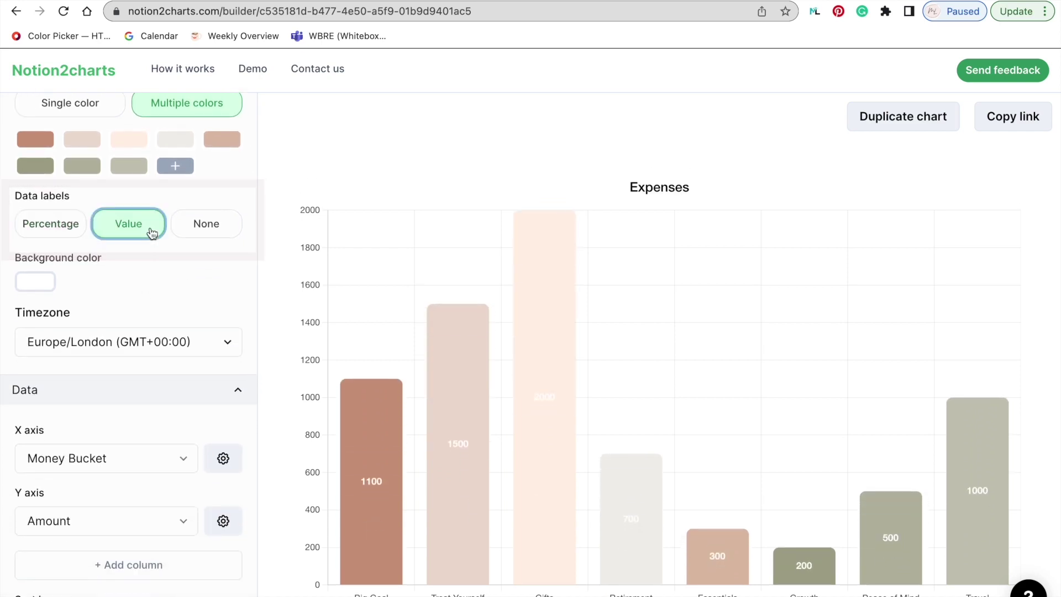
scroll(133, 284, "down", 1)
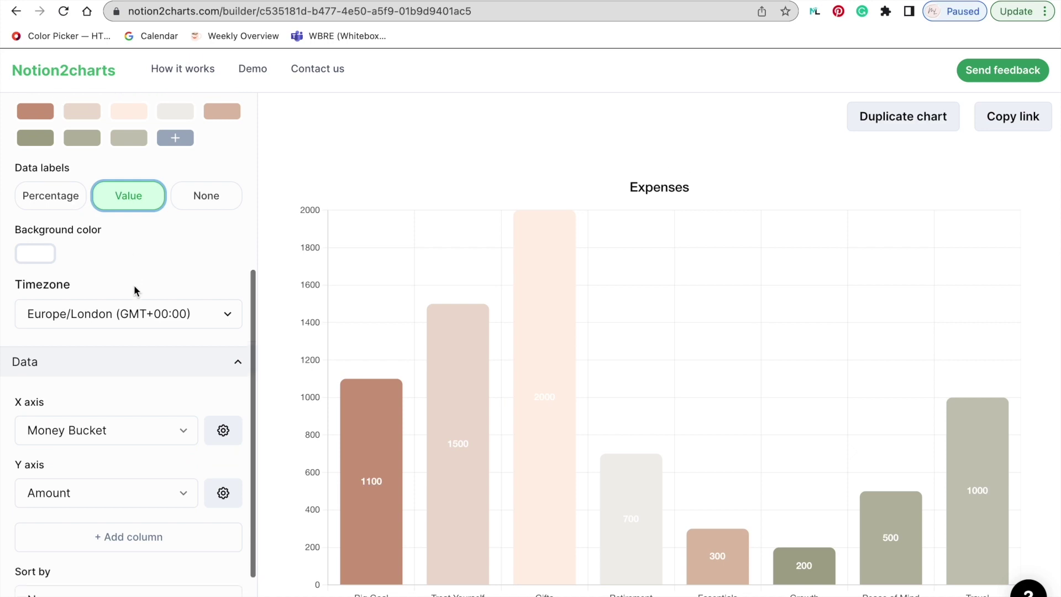
left_click(46, 229)
left_click(101, 446)
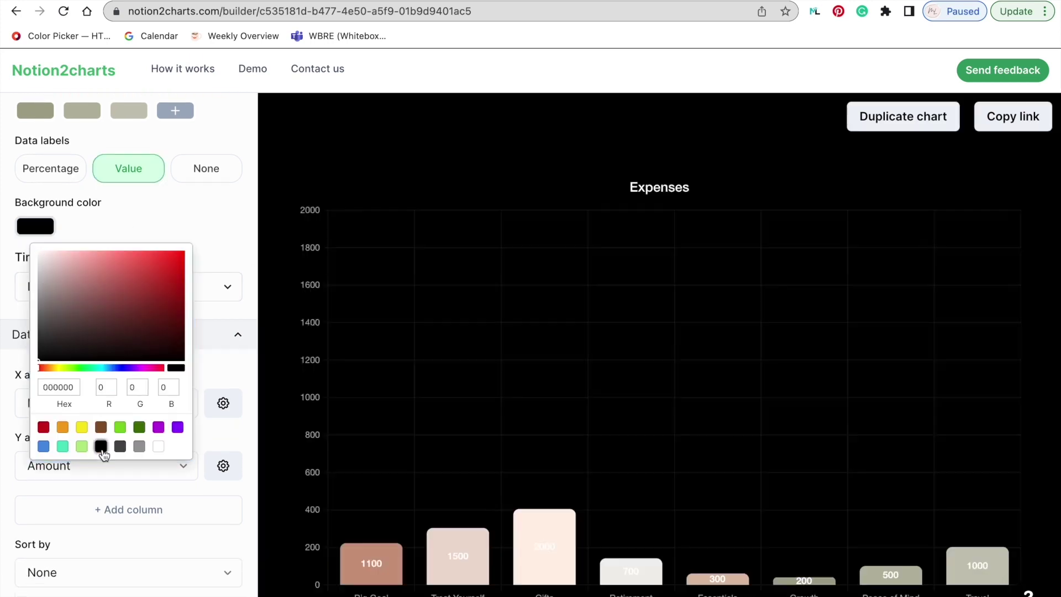
left_click(158, 448)
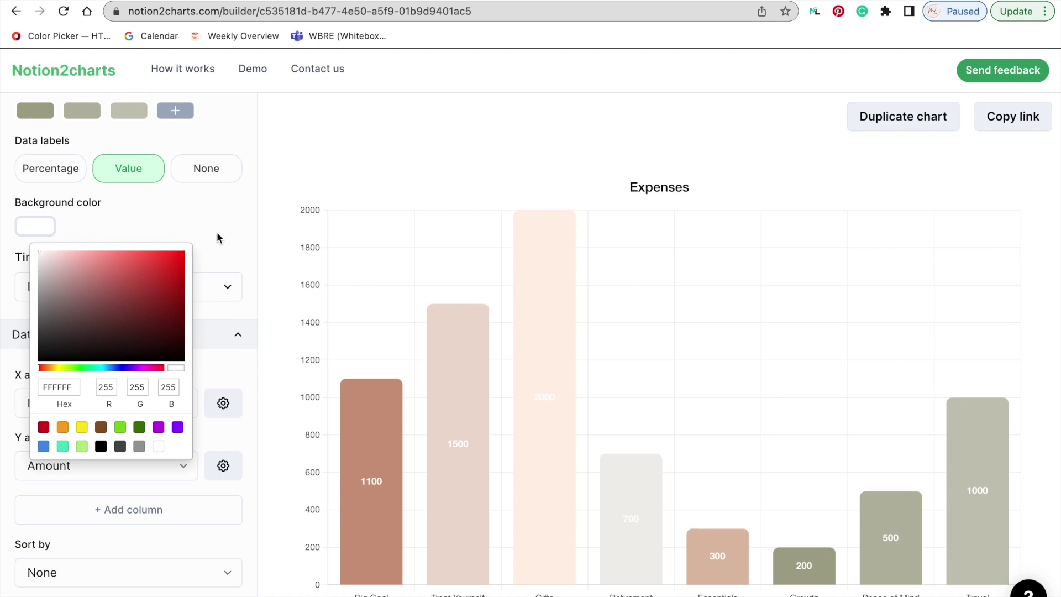
left_click(217, 238)
scroll(217, 234, "down", 1)
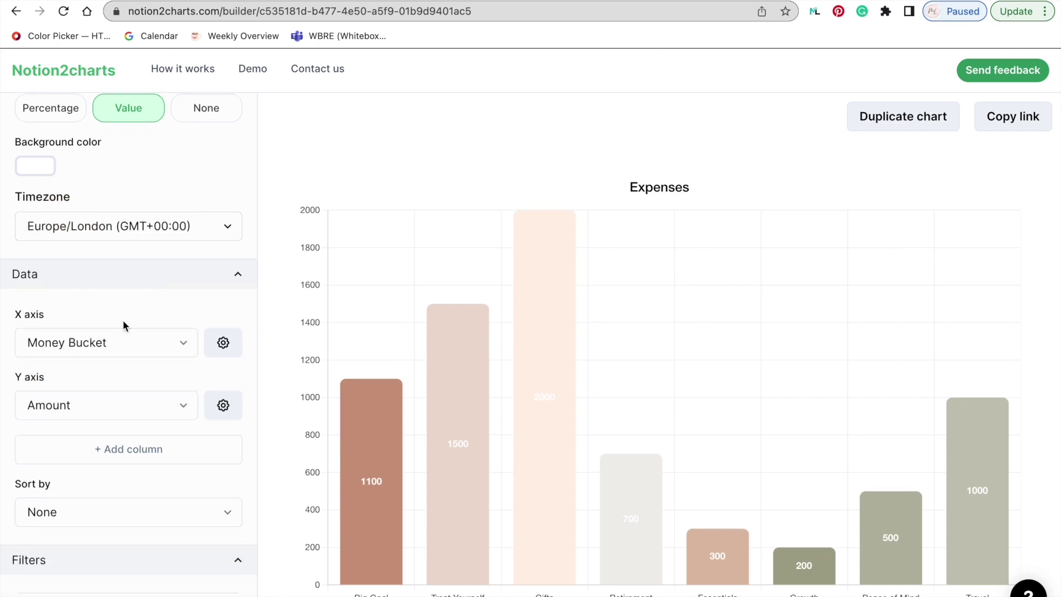
left_click(183, 348)
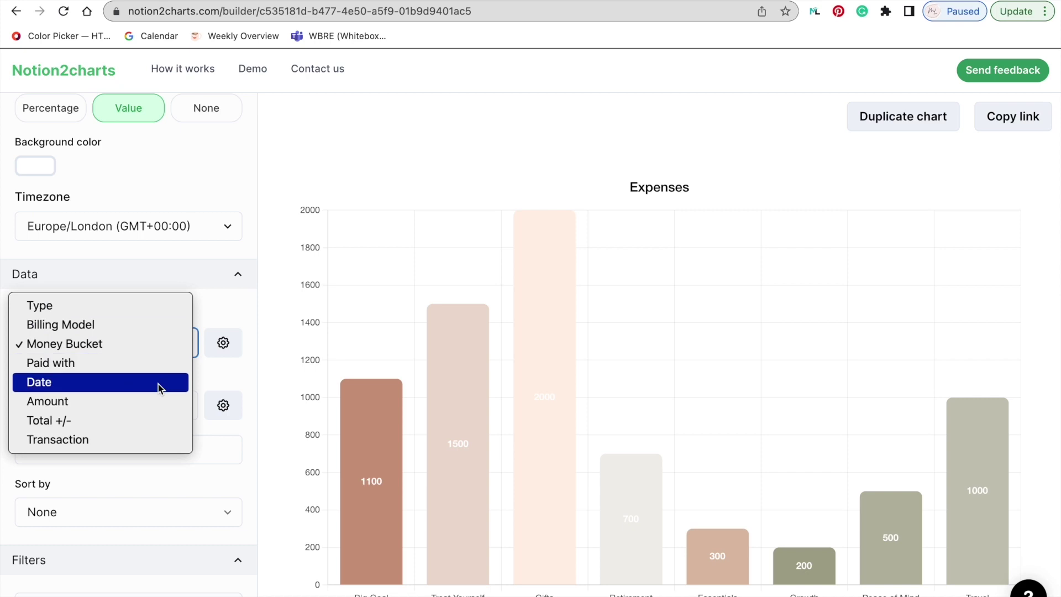
left_click(158, 384)
left_click(157, 348)
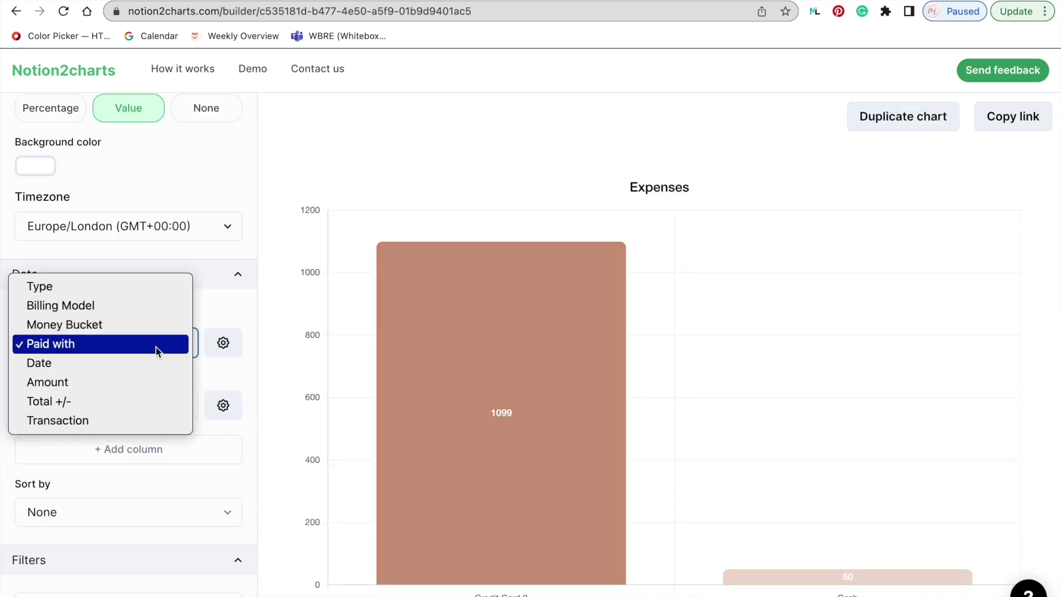
left_click(147, 322)
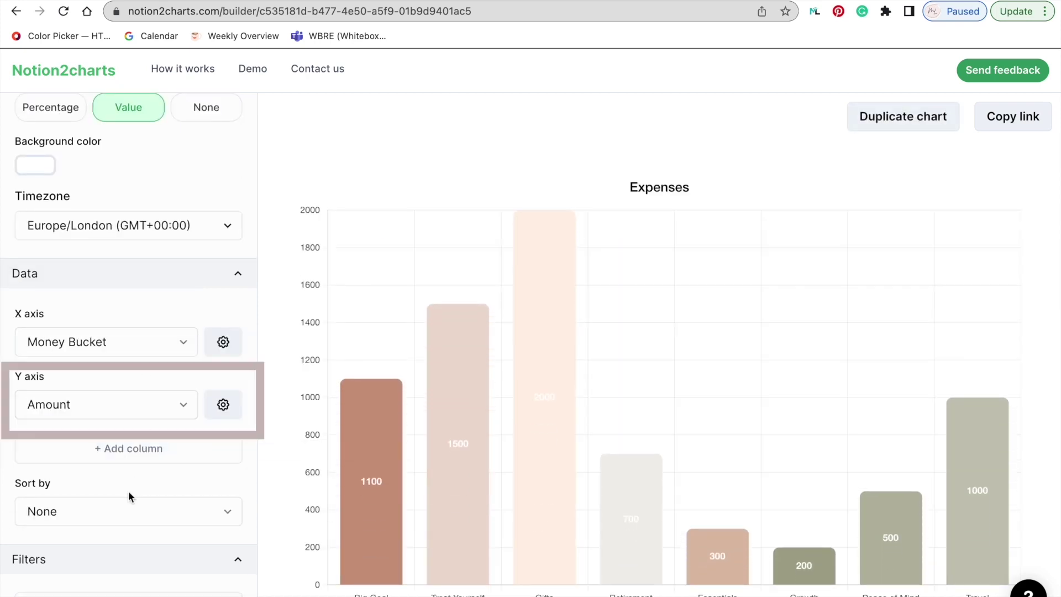
left_click(224, 405)
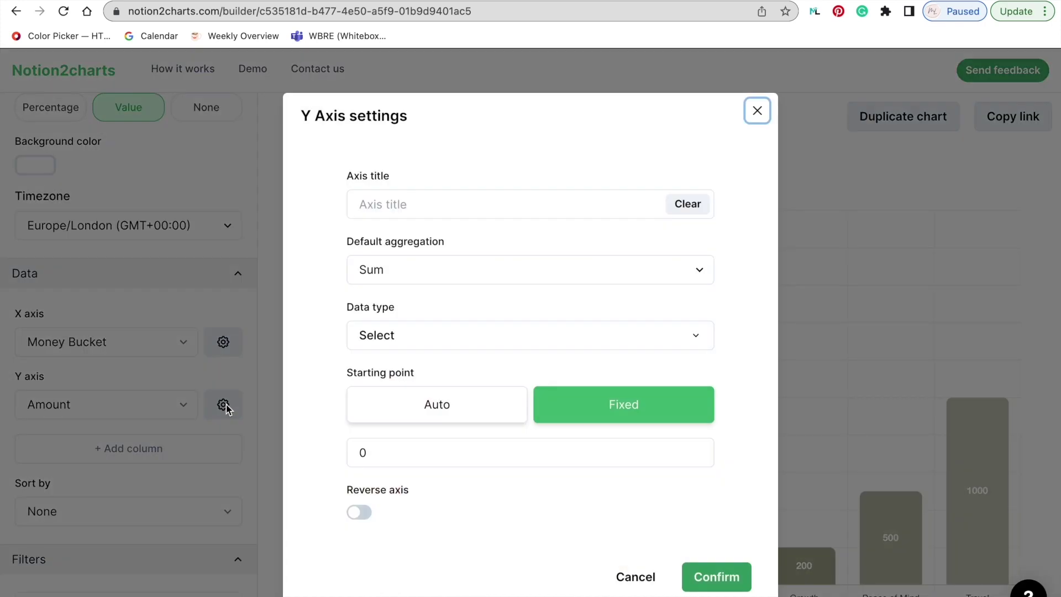
Set the Y axis data type to Currency, USD - US Dollar ($), and confirm.
left_click(703, 334)
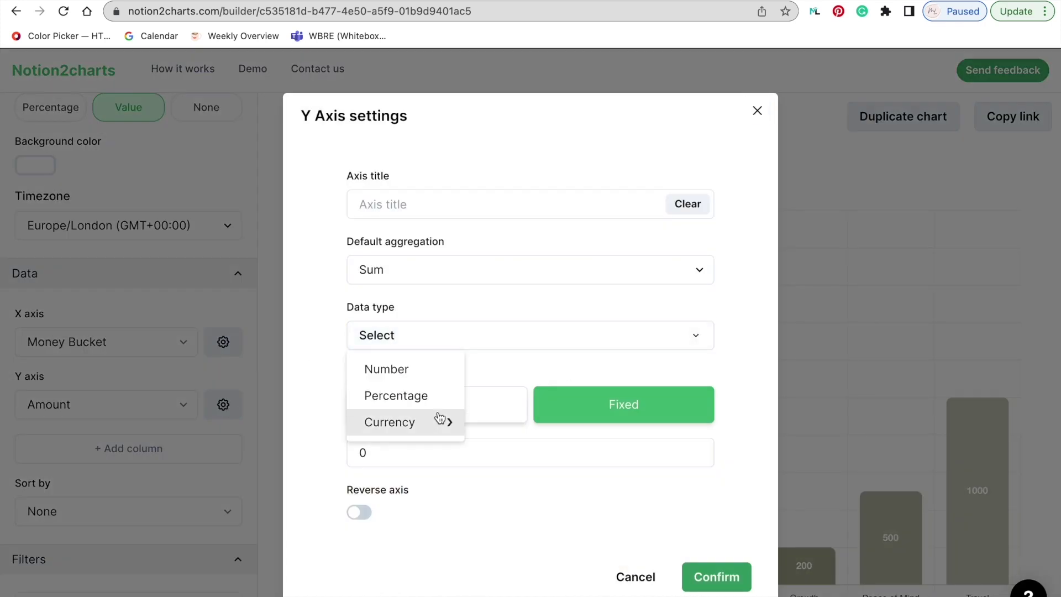
mouse_move(441, 430)
scroll(515, 465, "up", 2)
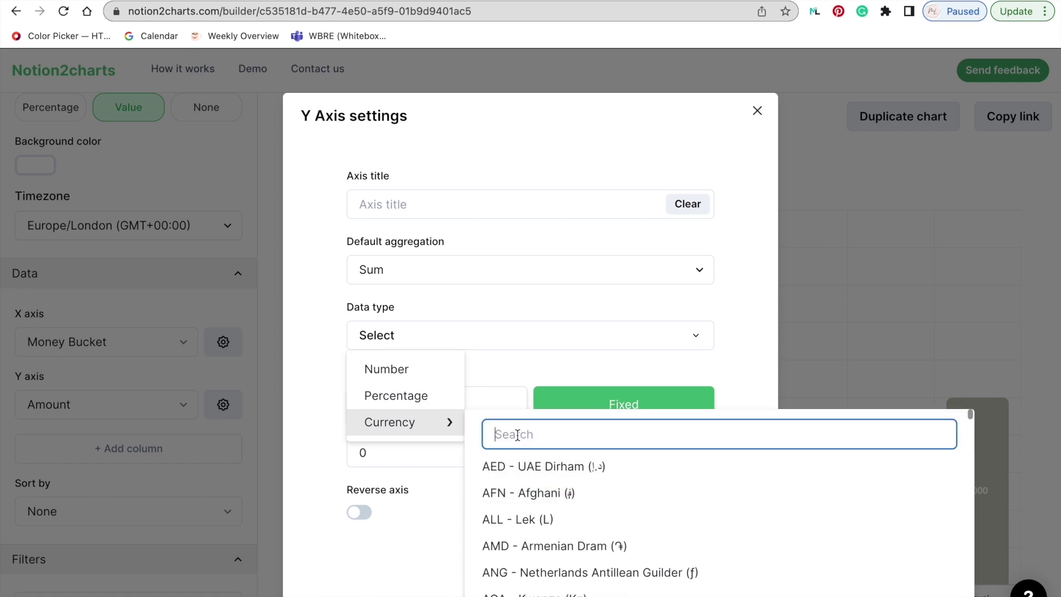
type("usd")
left_click(519, 466)
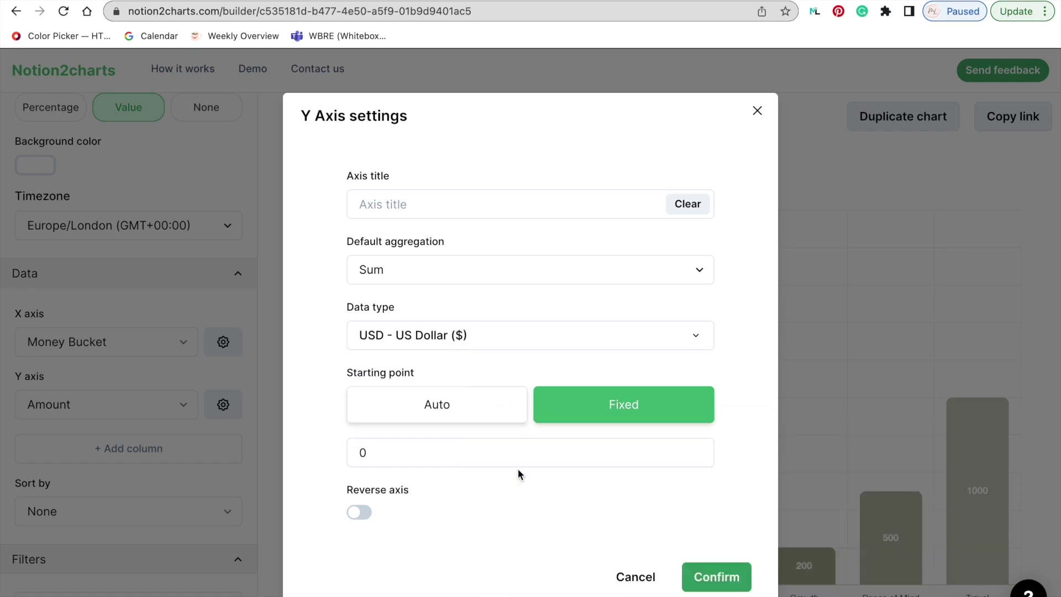
left_click(714, 569)
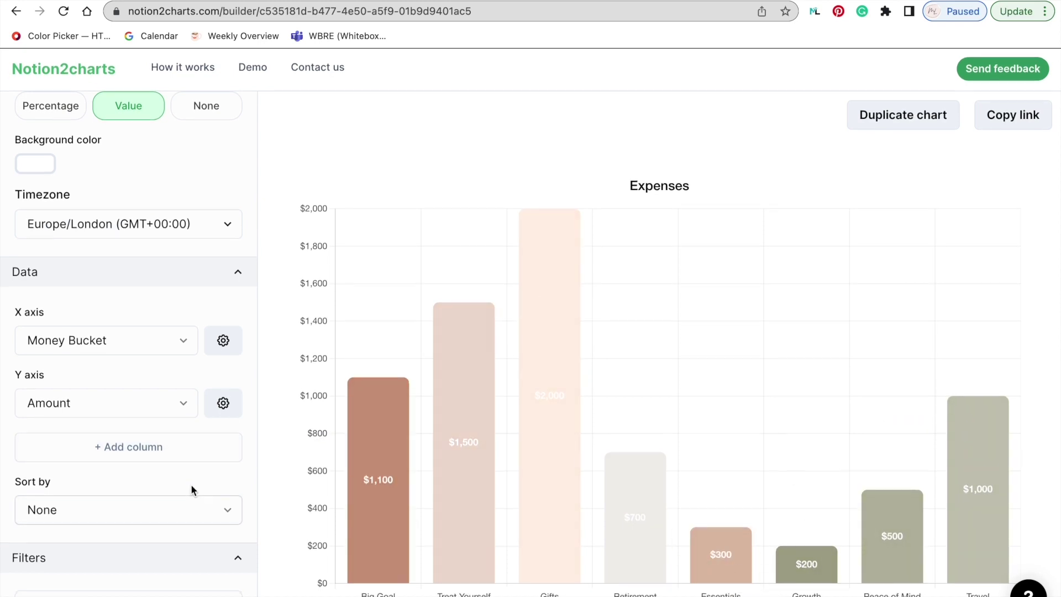
Sort the bars by Amount ascending, from Growth $200 up to Gifts $2,000.
left_click(226, 510)
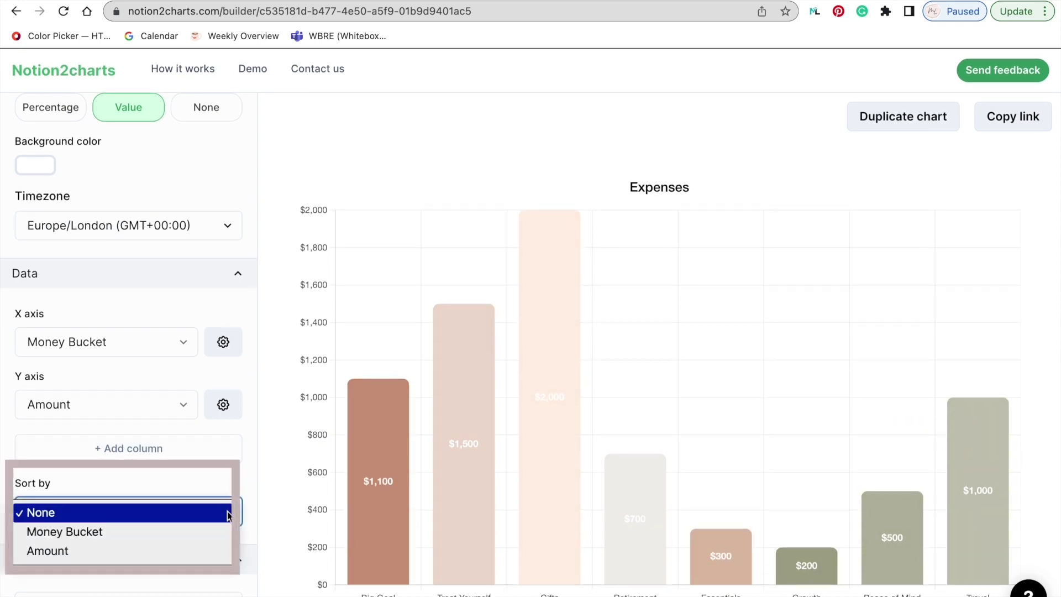
left_click(211, 529)
left_click(78, 512)
left_click(77, 531)
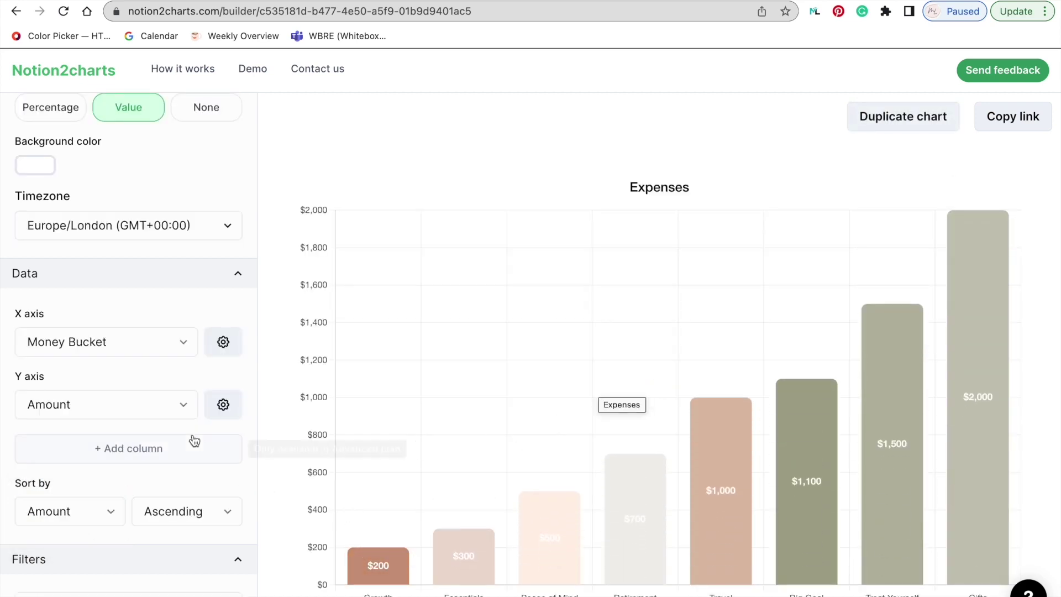
scroll(246, 563, "up", 7)
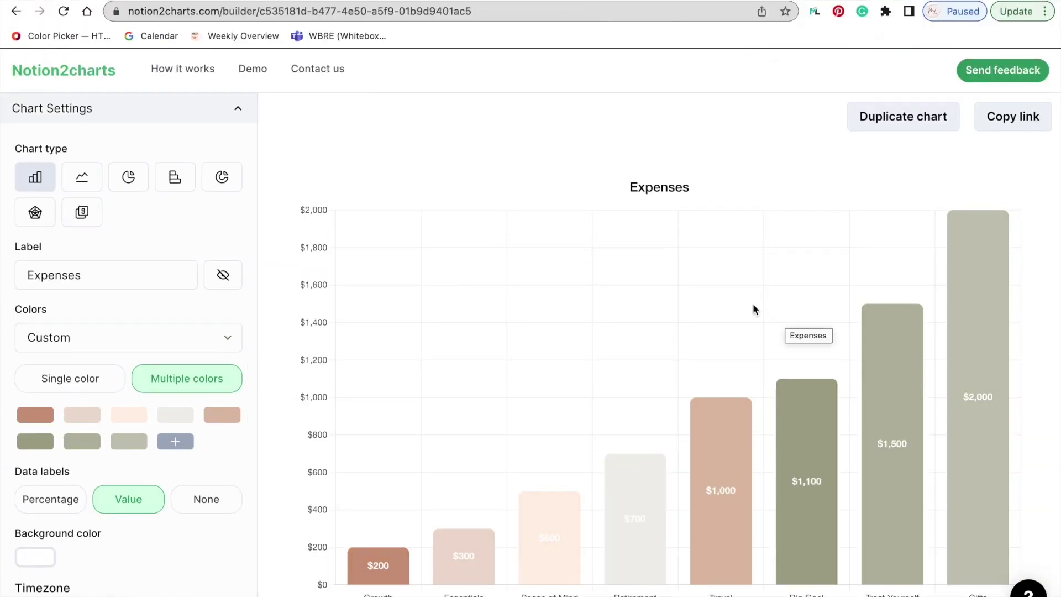
Turn on Share to web for the Expenses chart and go back to the Notion Finances page.
left_click(1020, 127)
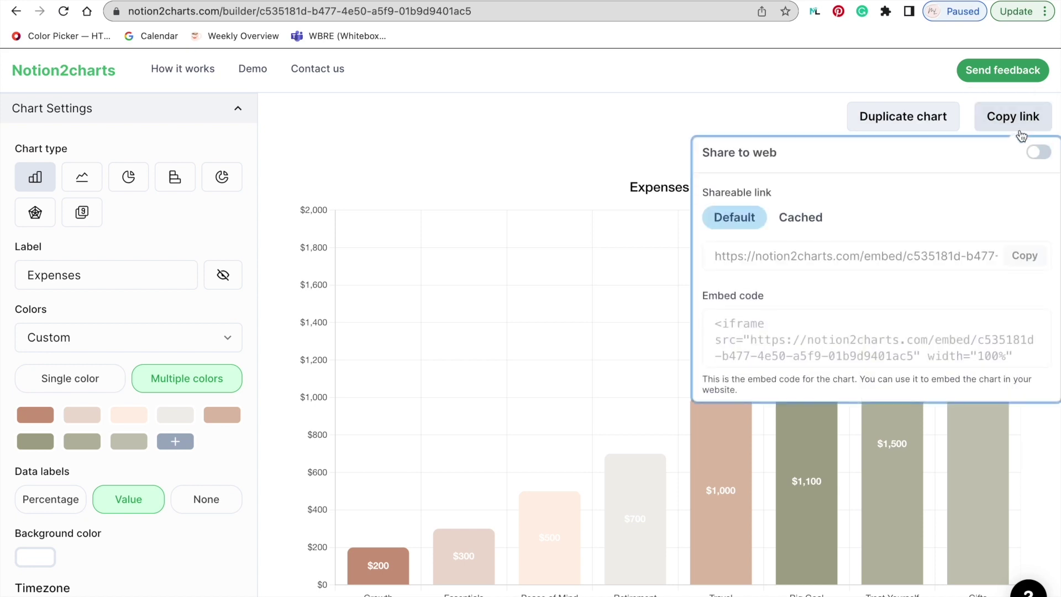
left_click(1042, 159)
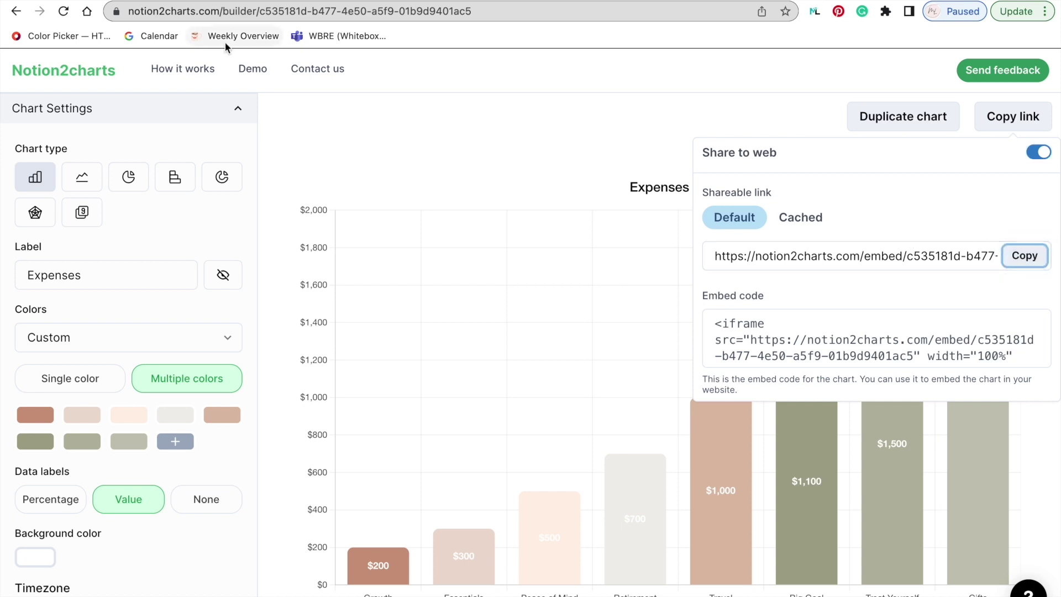
key("ctrl+Tab")
scroll(549, 403, "down", 5)
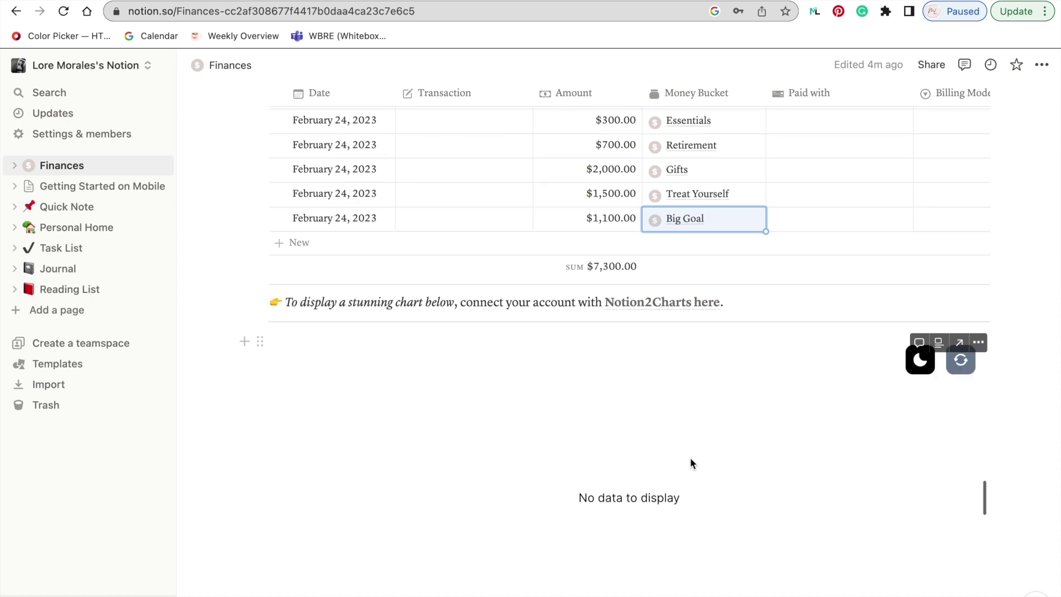
Replace the empty embed's link with the pasted Expenses chart URL so the dollar bar chart appears.
scroll(690, 459, "down", 2)
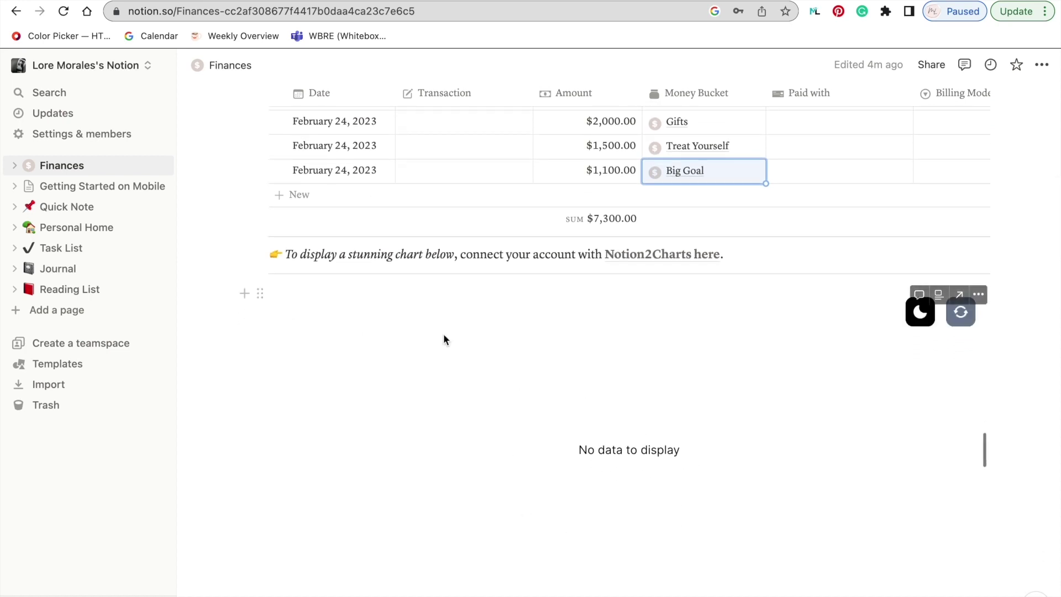
scroll(309, 299, "down", 2)
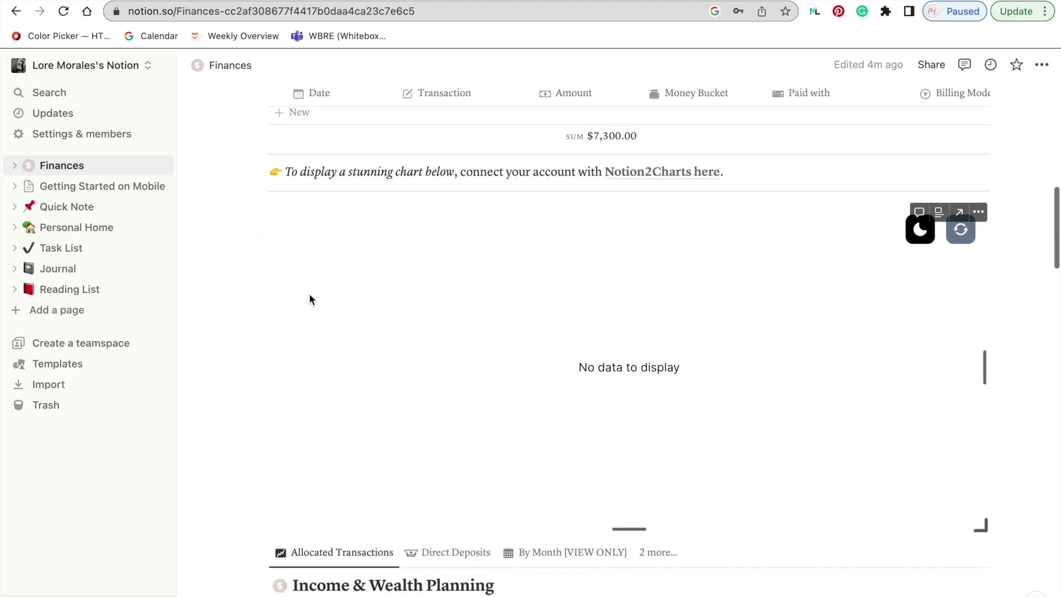
left_click(258, 215)
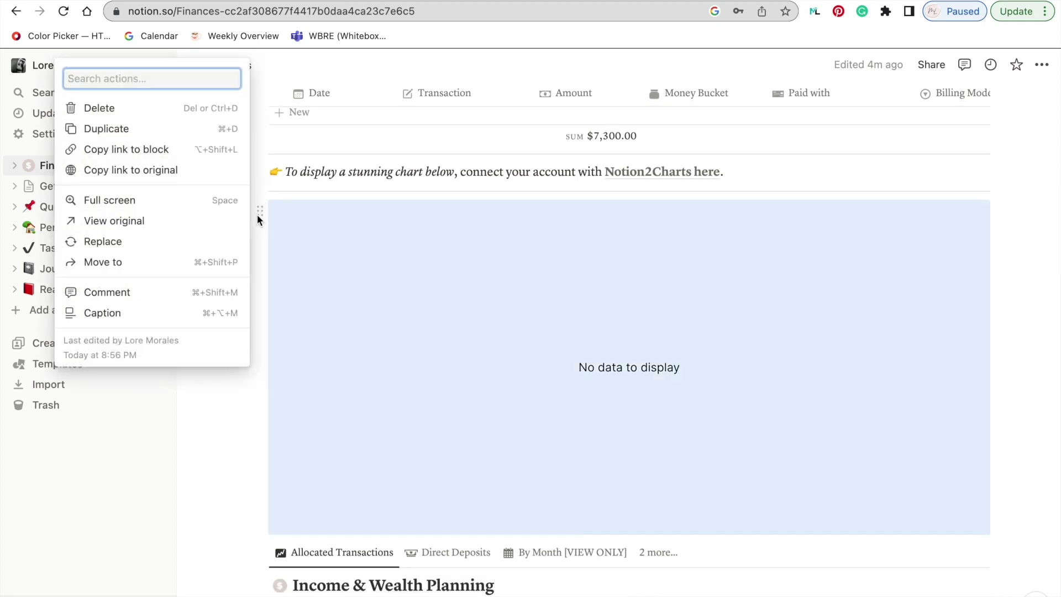
left_click(134, 244)
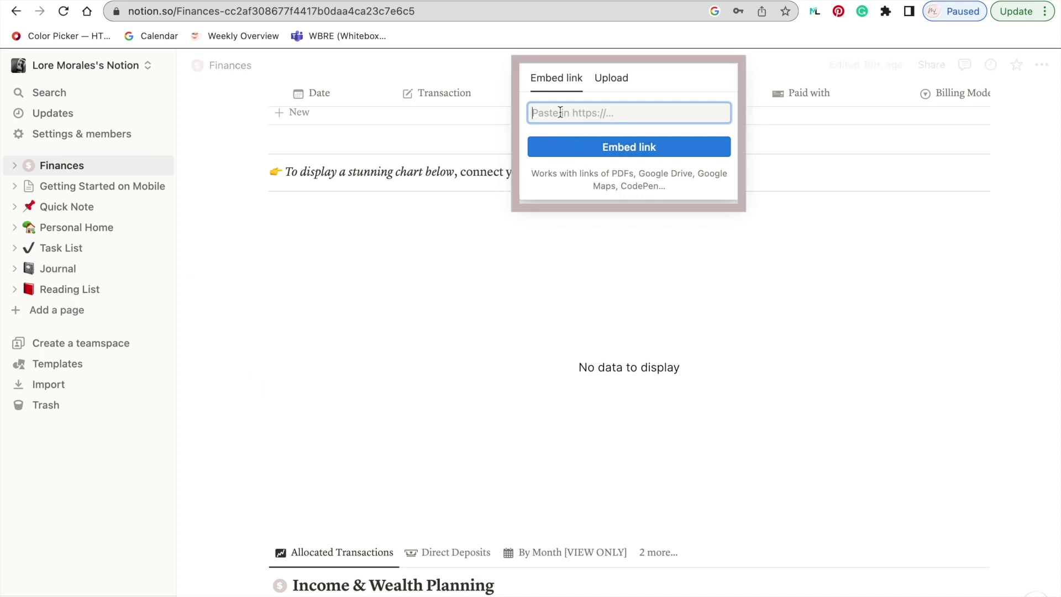
key("super+v")
left_click(651, 155)
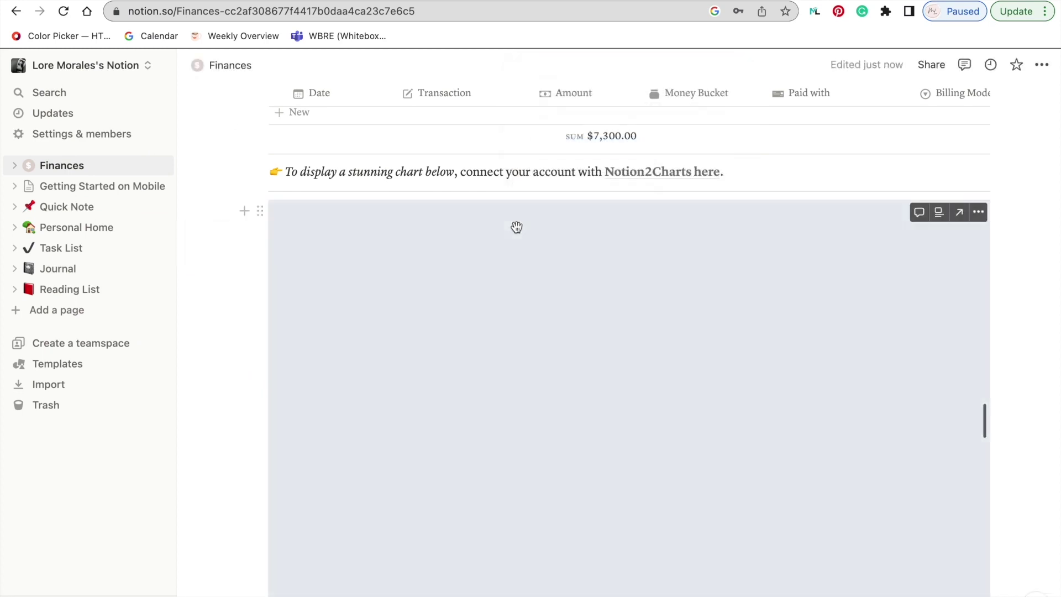
scroll(516, 227, "down", 2)
scroll(983, 355, "up", 1)
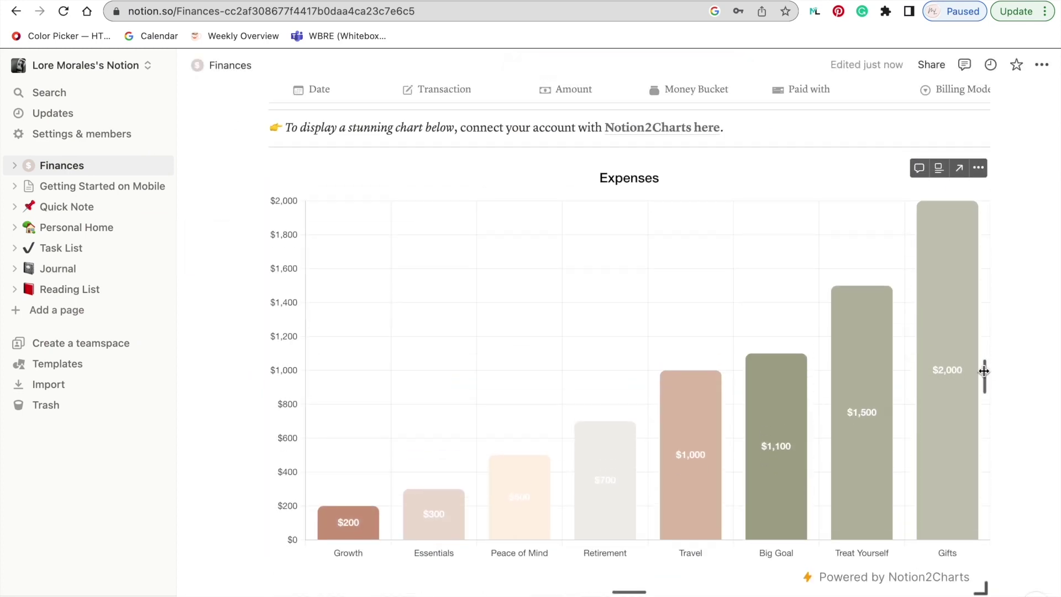
scroll(983, 378, "up", 2)
Add a block below the Income & Wealth Planning table and embed the pasted chart link.
scroll(256, 182, "down", 10)
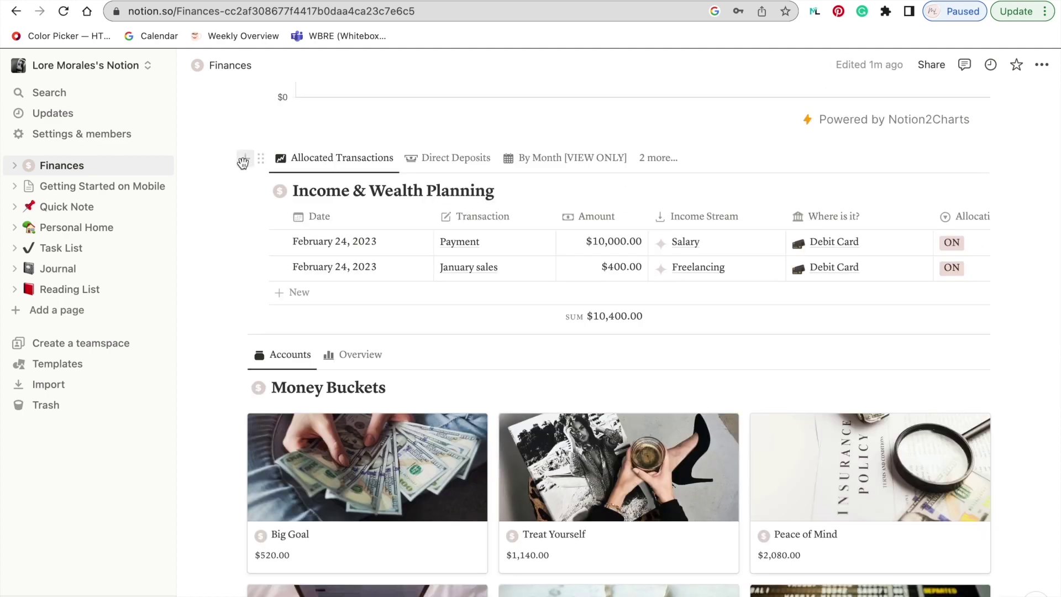
left_click(244, 160)
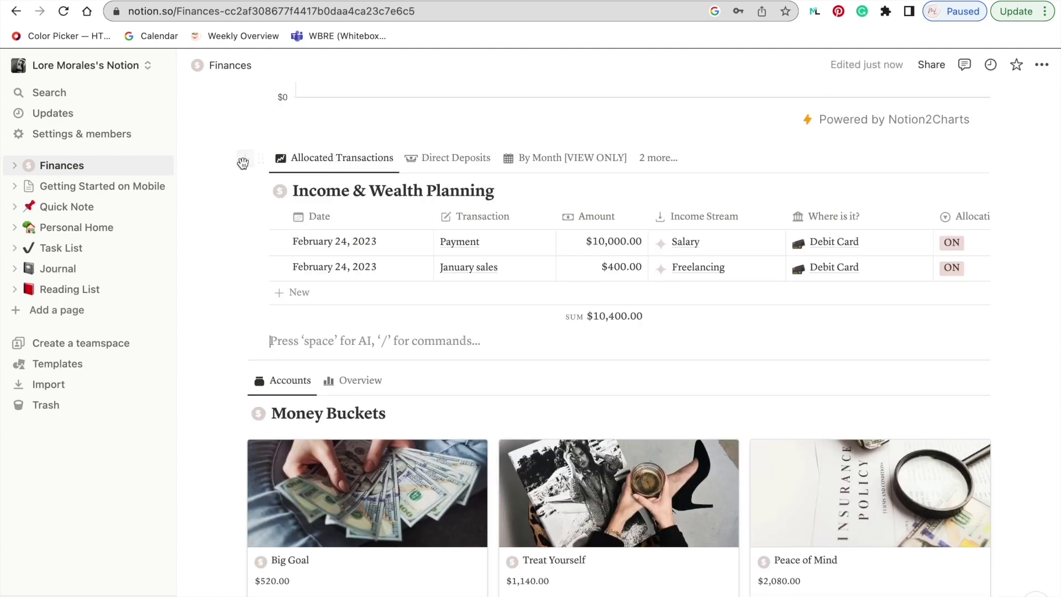
left_click(304, 338)
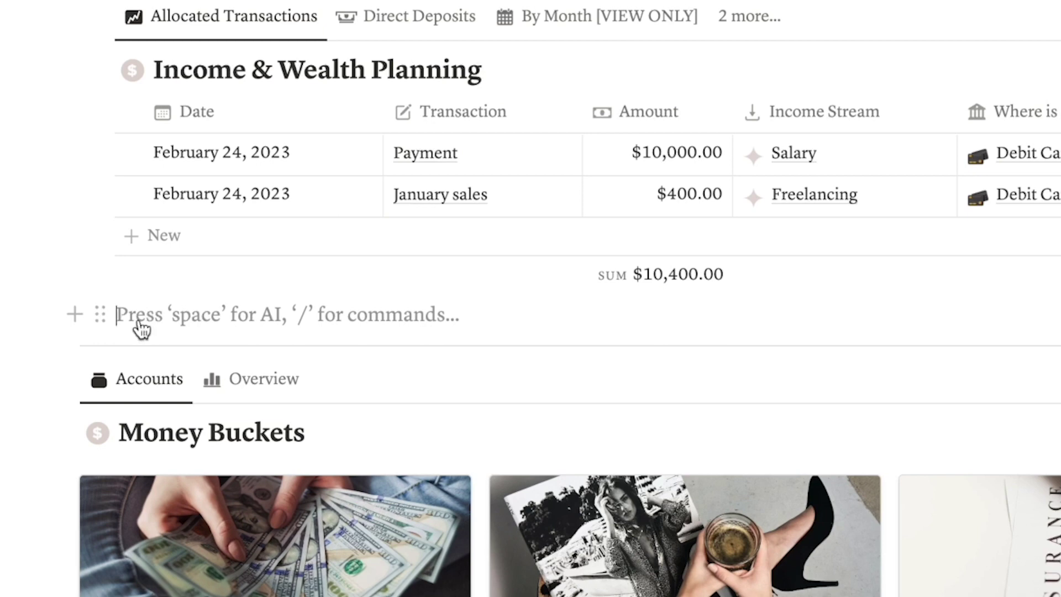
key("ctrl+v")
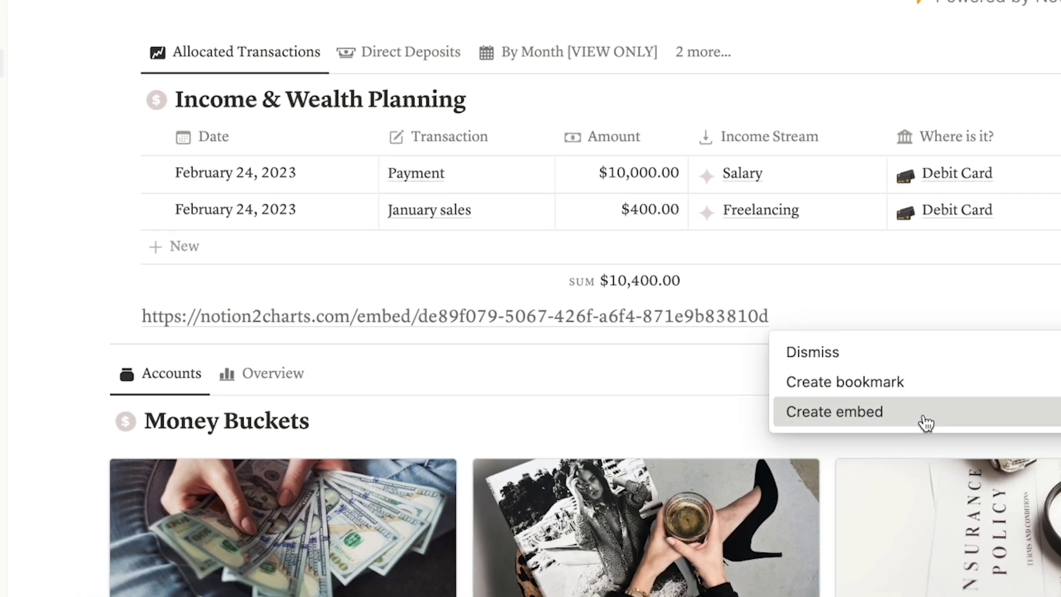
left_click(1000, 432)
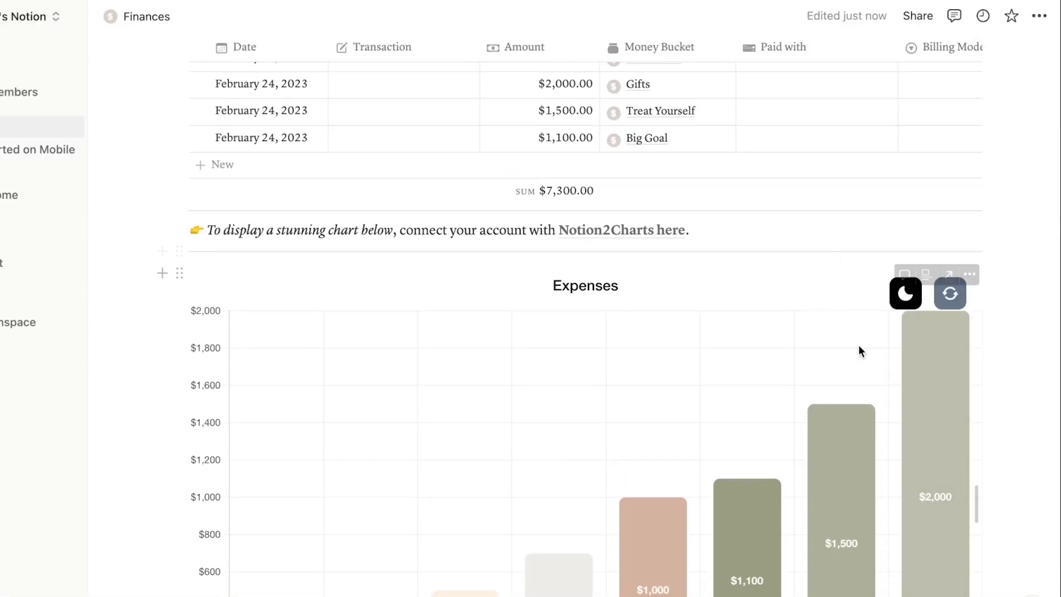
scroll(858, 350, "up", 1)
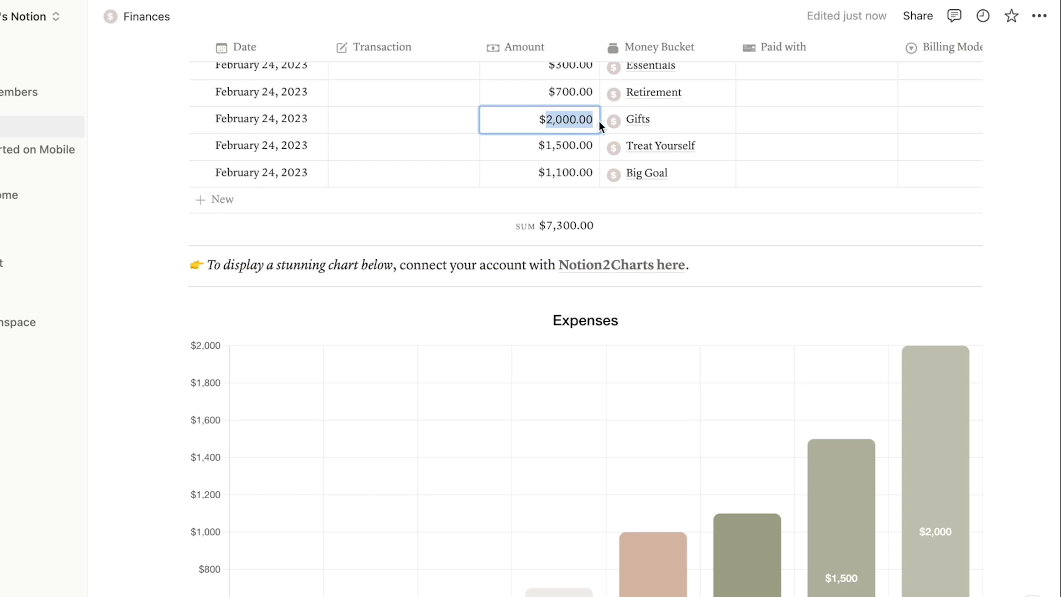
Change the Gifts amount to 400 and refresh the embedded chart.
type("400")
key("Return")
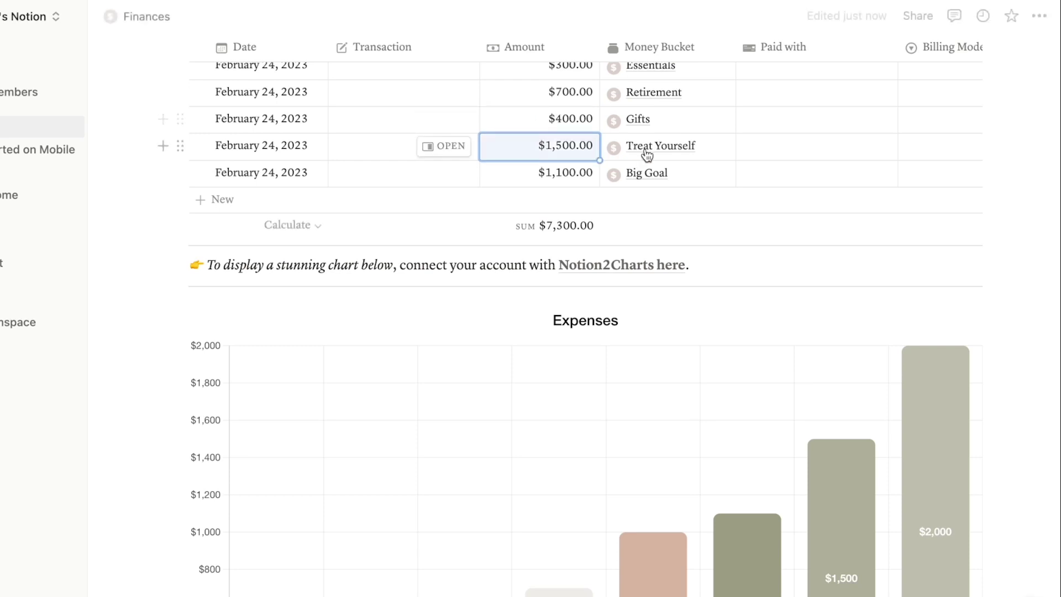
left_click(955, 332)
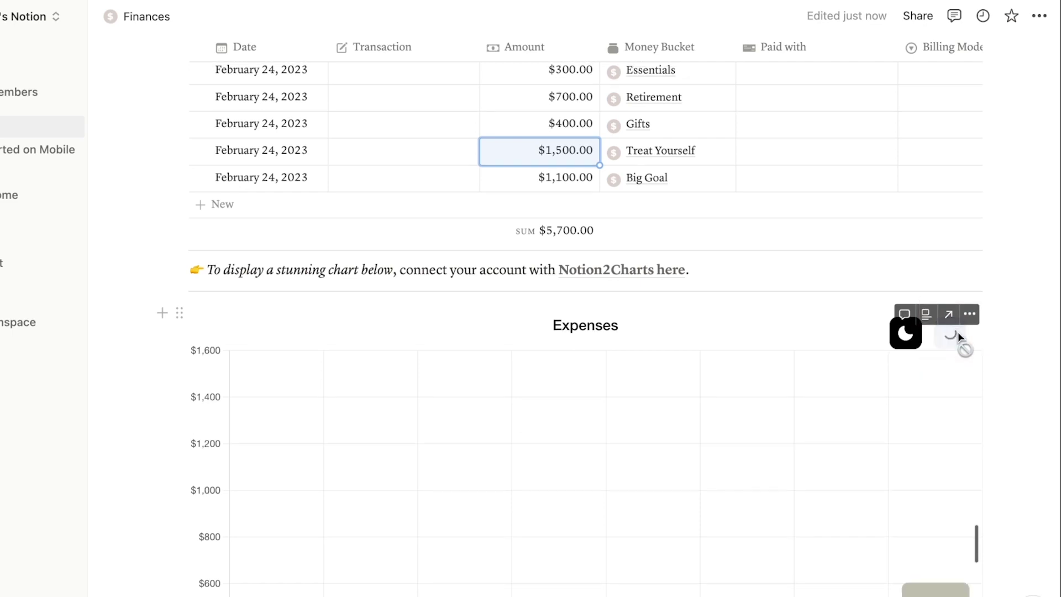
Add a new expense row of $300 linked to the Retirement money bucket.
scroll(957, 331, "down", 5)
mouse_move(467, 449)
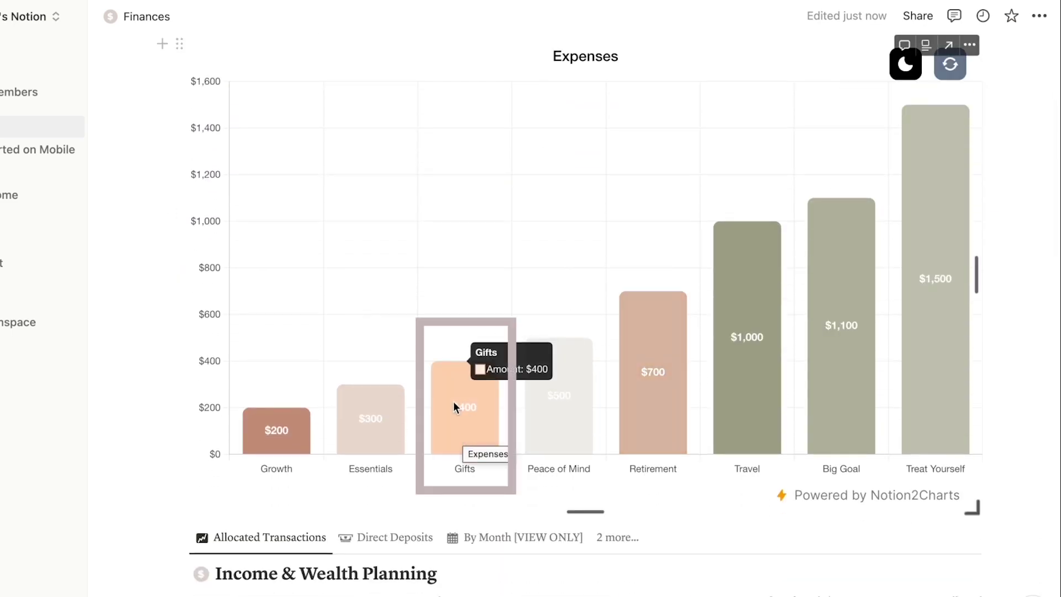
scroll(456, 412, "up", 1)
scroll(229, 285, "up", 6)
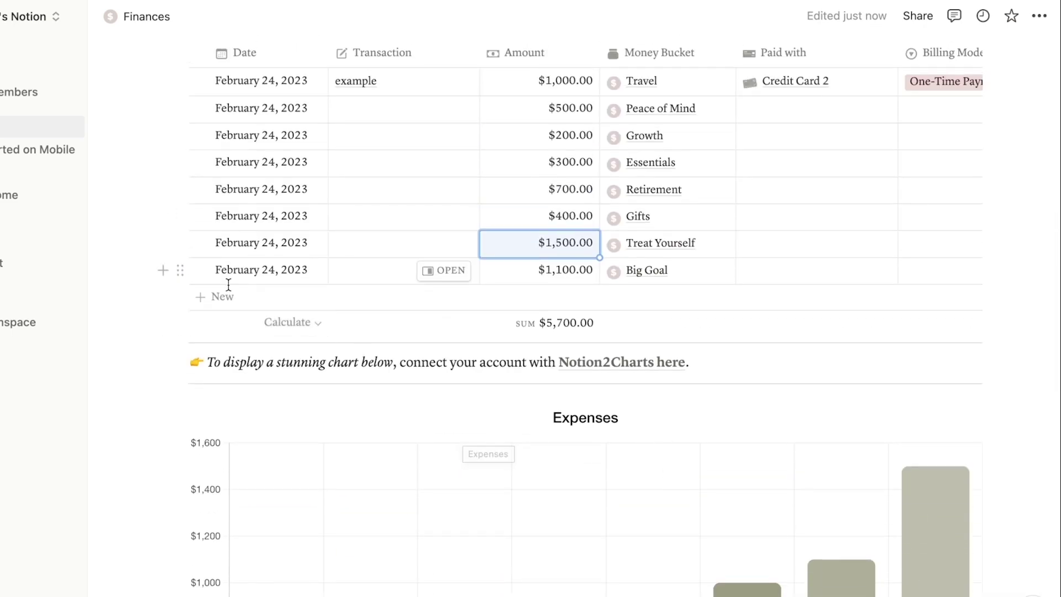
left_click(224, 296)
left_click(561, 301)
left_click(646, 298)
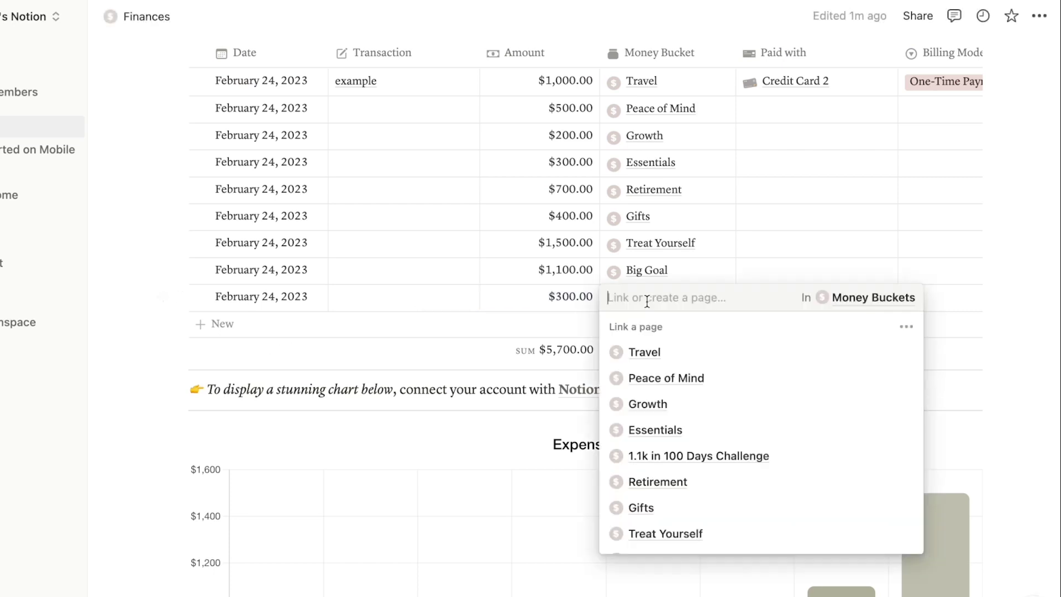
left_click(641, 483)
key("Escape")
scroll(936, 306, "down", 3)
key("Right")
scroll(937, 313, "down", 2)
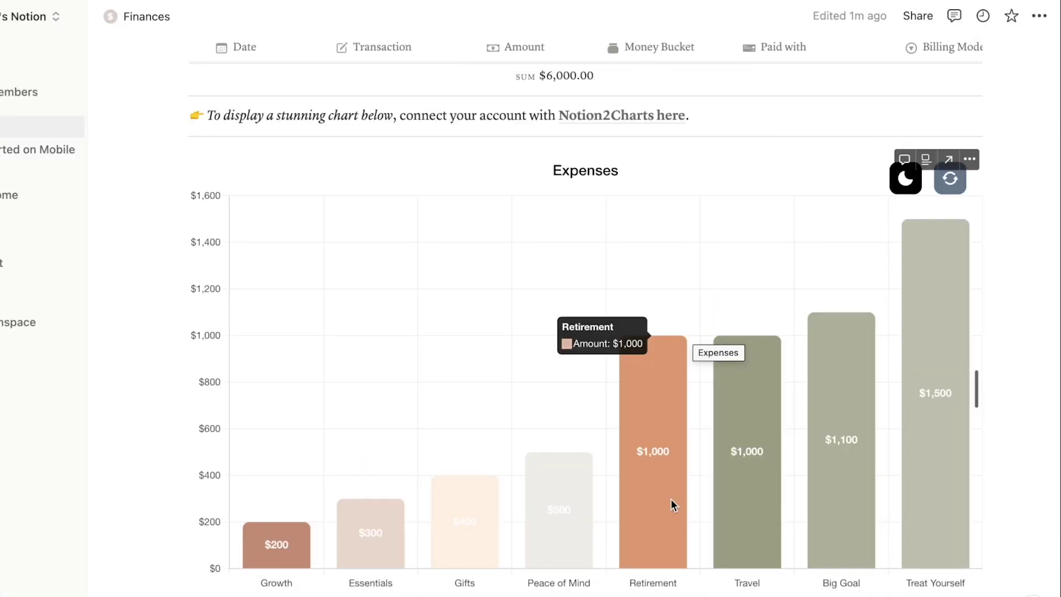
Delete all five expense rows, from the $300 Retirement row to the last one, leaving the table empty.
scroll(765, 325, "up", 6)
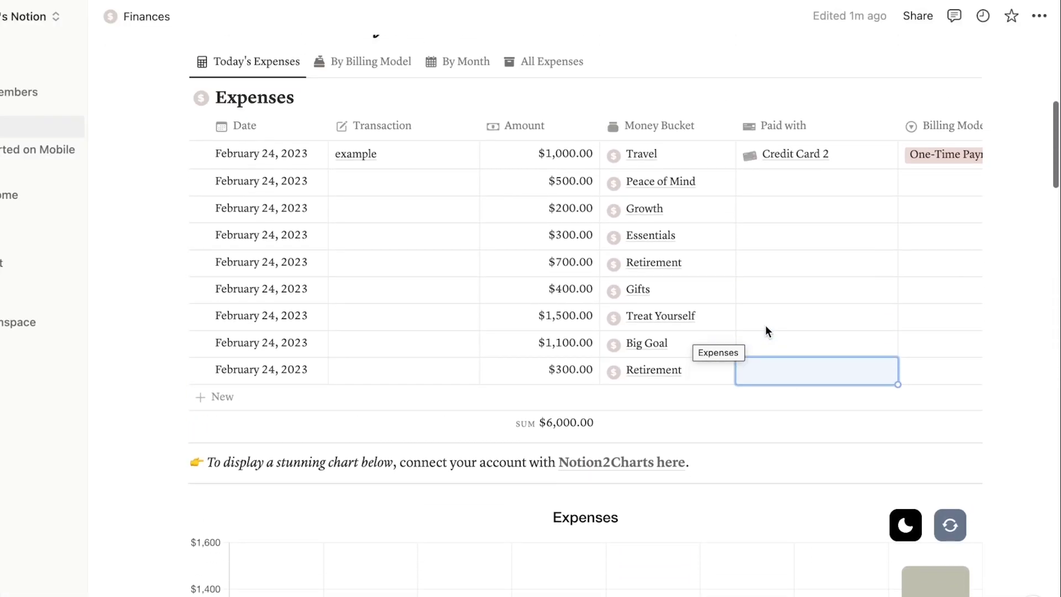
left_click(179, 369)
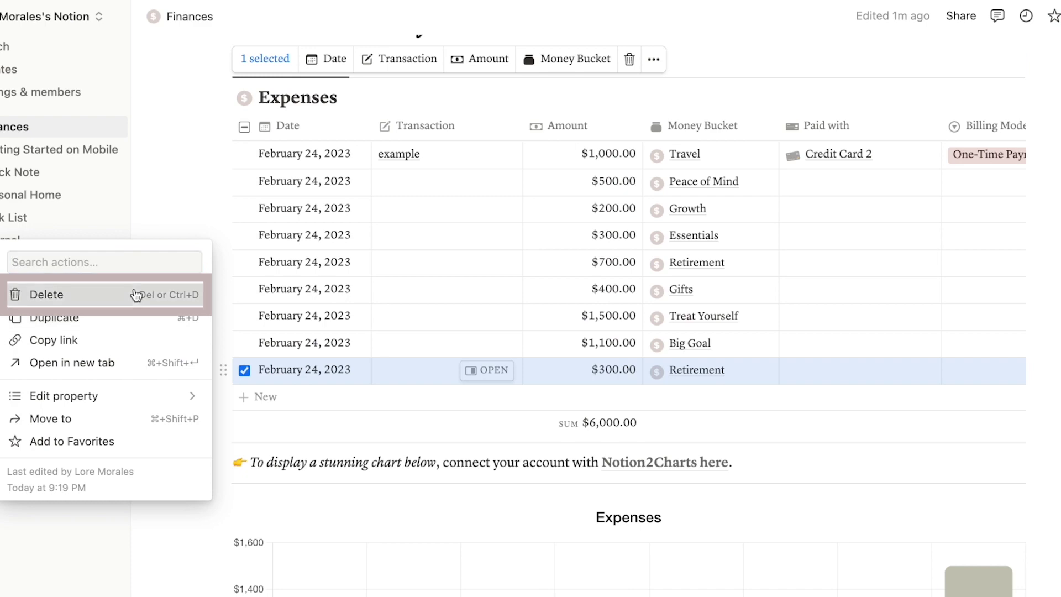
left_click(139, 293)
left_click(224, 343)
left_click(127, 269)
left_click(223, 288)
left_click(128, 214)
left_click(223, 237)
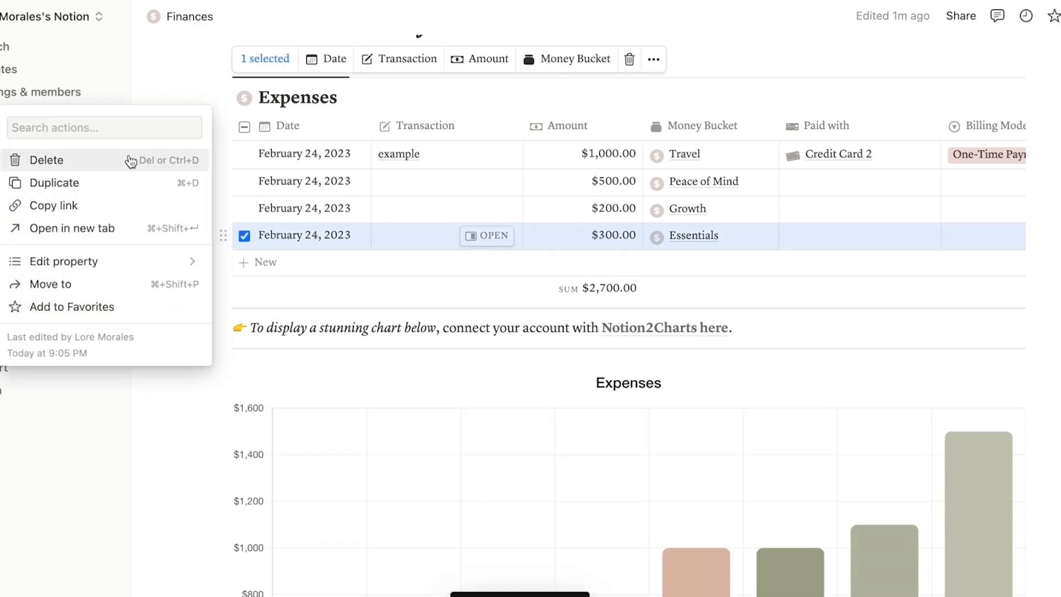
left_click(128, 161)
left_click(223, 154)
key("Delete")
scroll(995, 317, "down", 8)
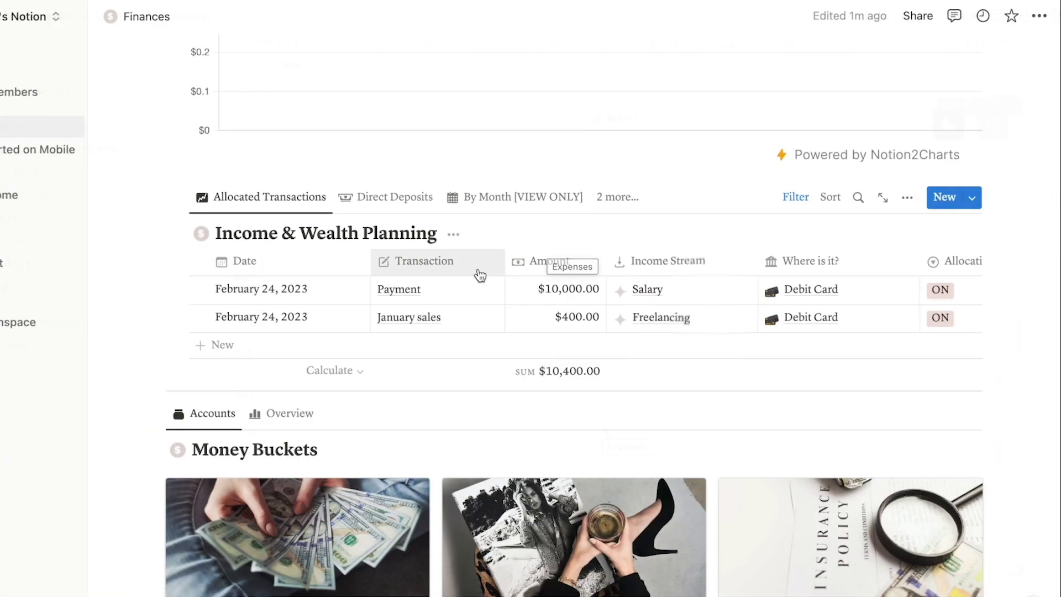
scroll(533, 387, "down", 1)
scroll(490, 387, "down", 8)
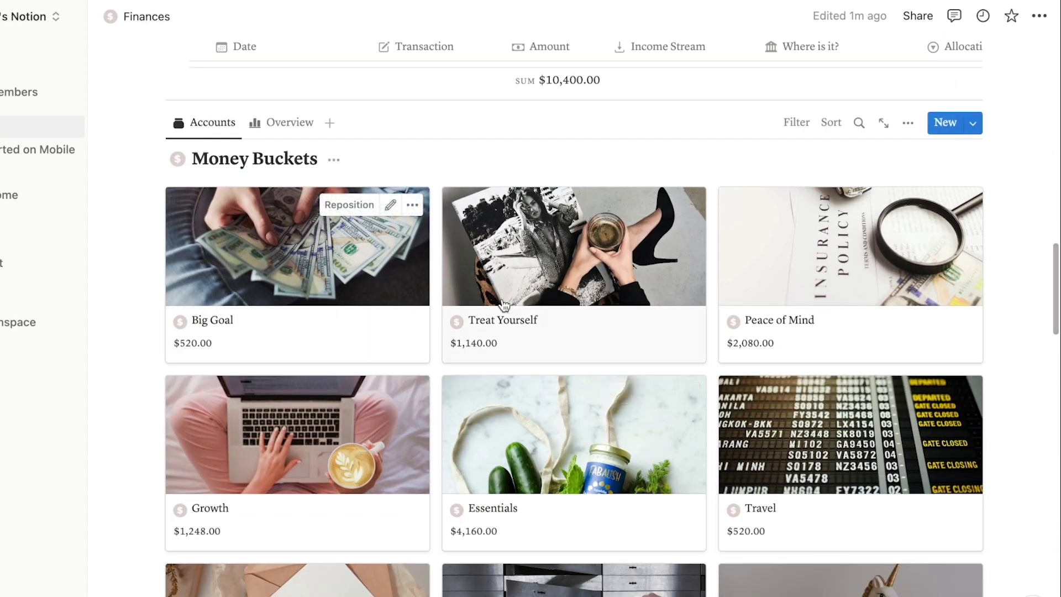
scroll(488, 386, "down", 3)
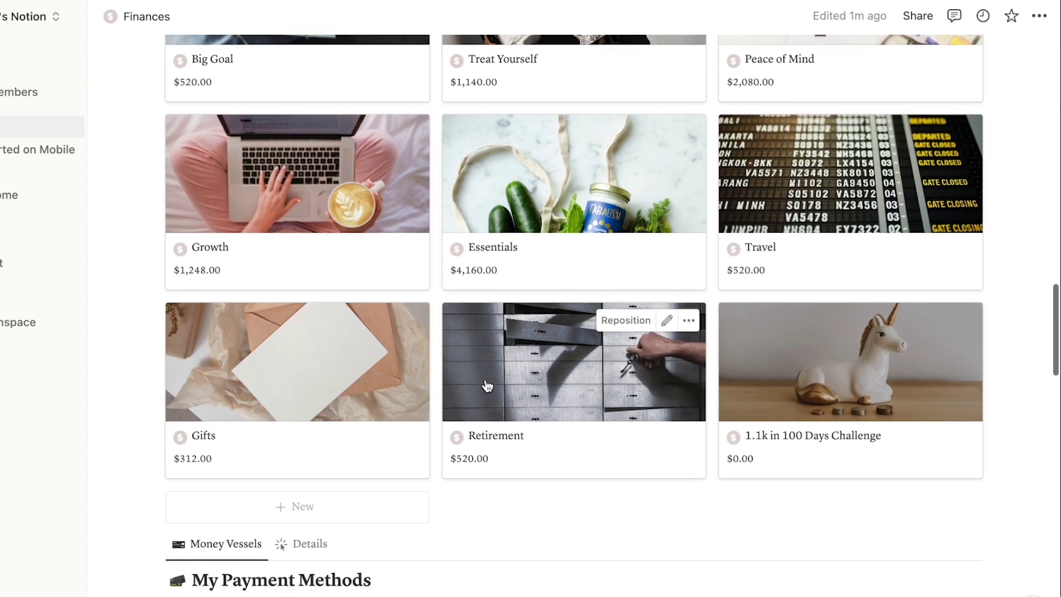
scroll(488, 385, "down", 5)
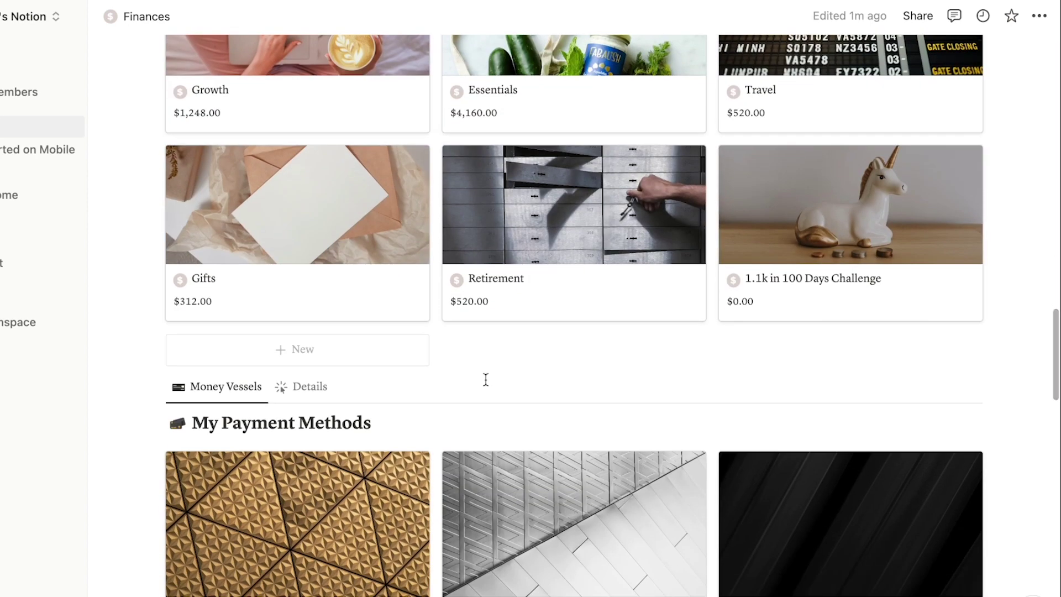
scroll(410, 331, "down", 15)
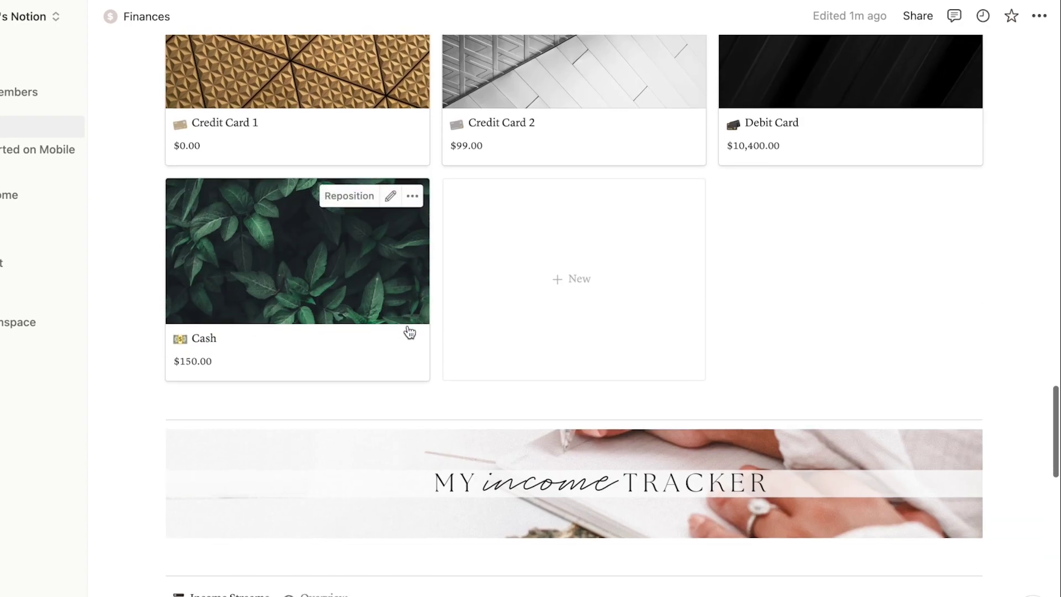
scroll(410, 331, "down", 7)
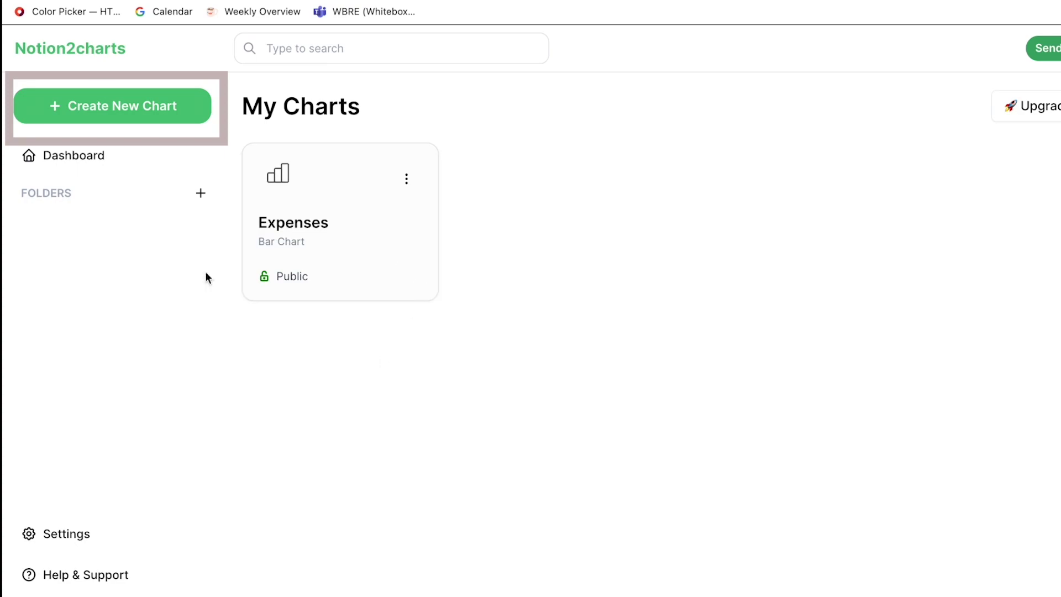
Choose Create New Chart on the My Charts page, which brings up the Switch to Pro dialog.
left_click(112, 109)
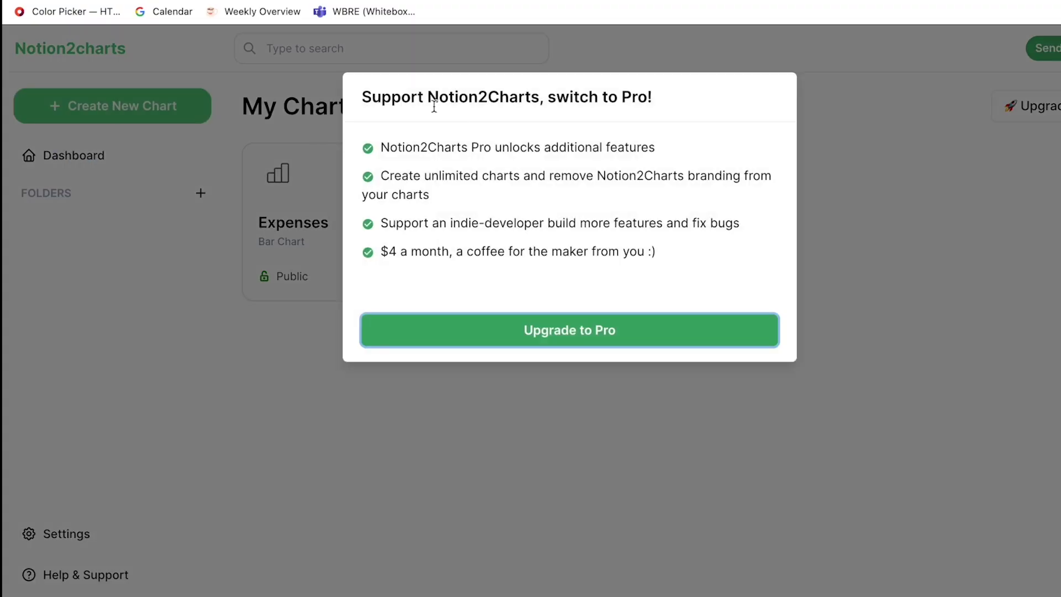